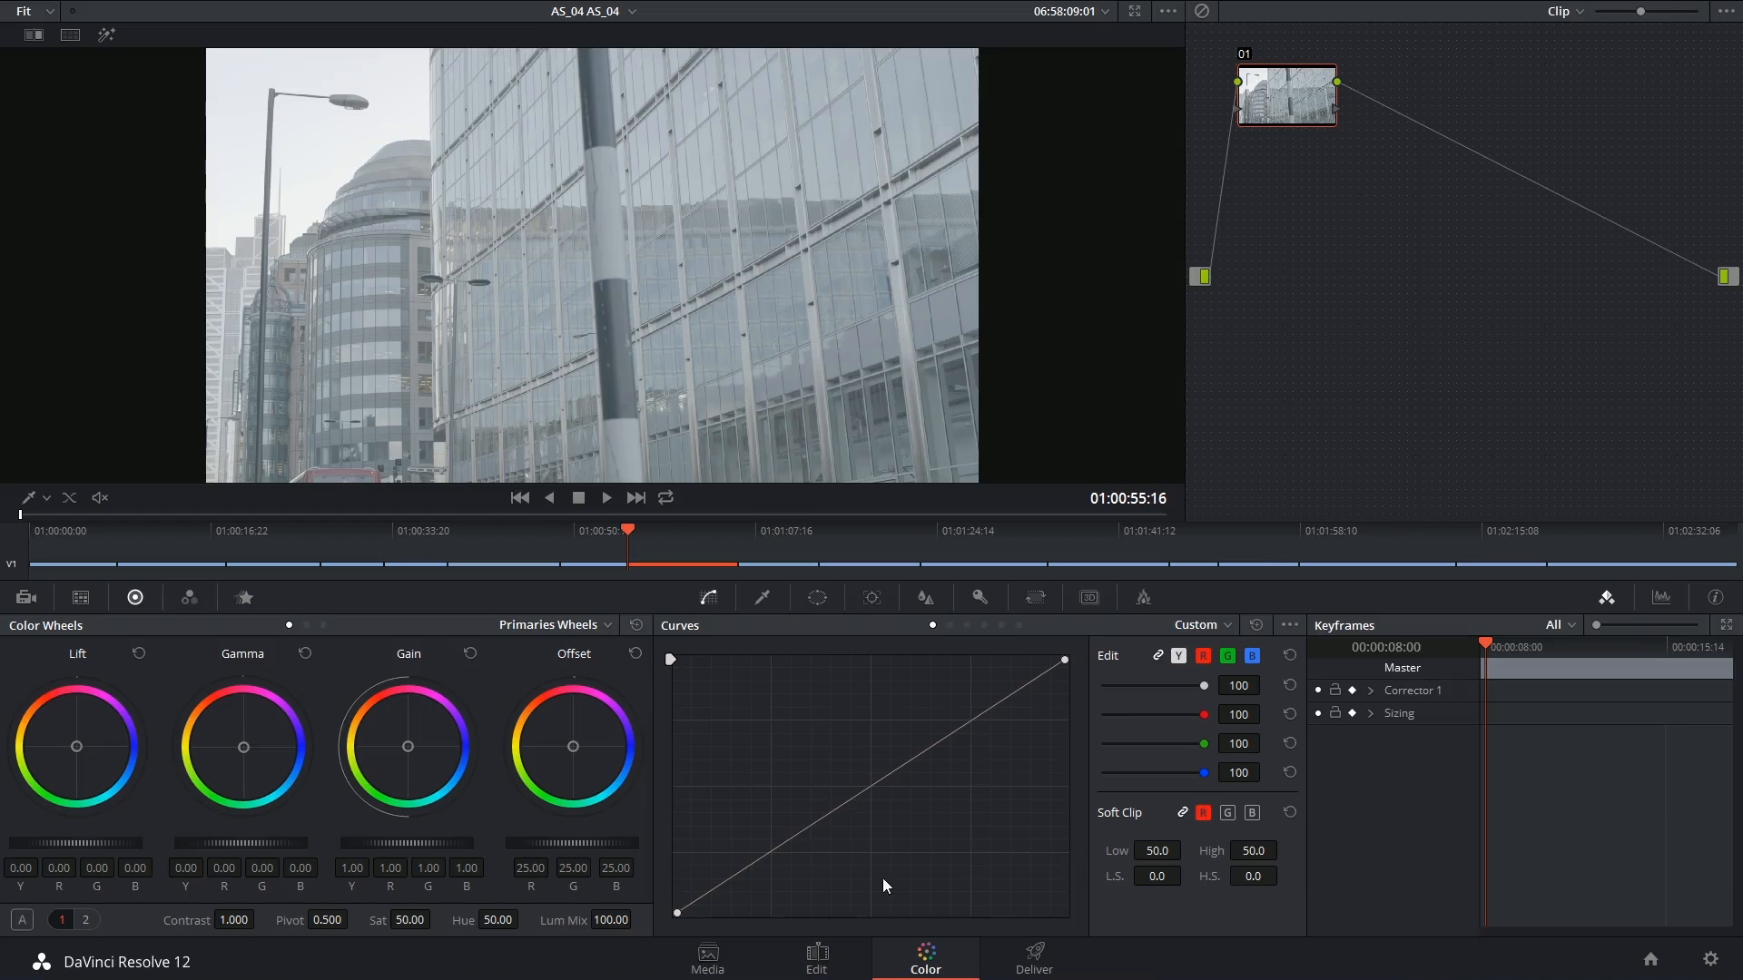
Drop the Wolken_april sky clip onto Video 2 above the building shot and trim it to the same length
left_click(817, 959)
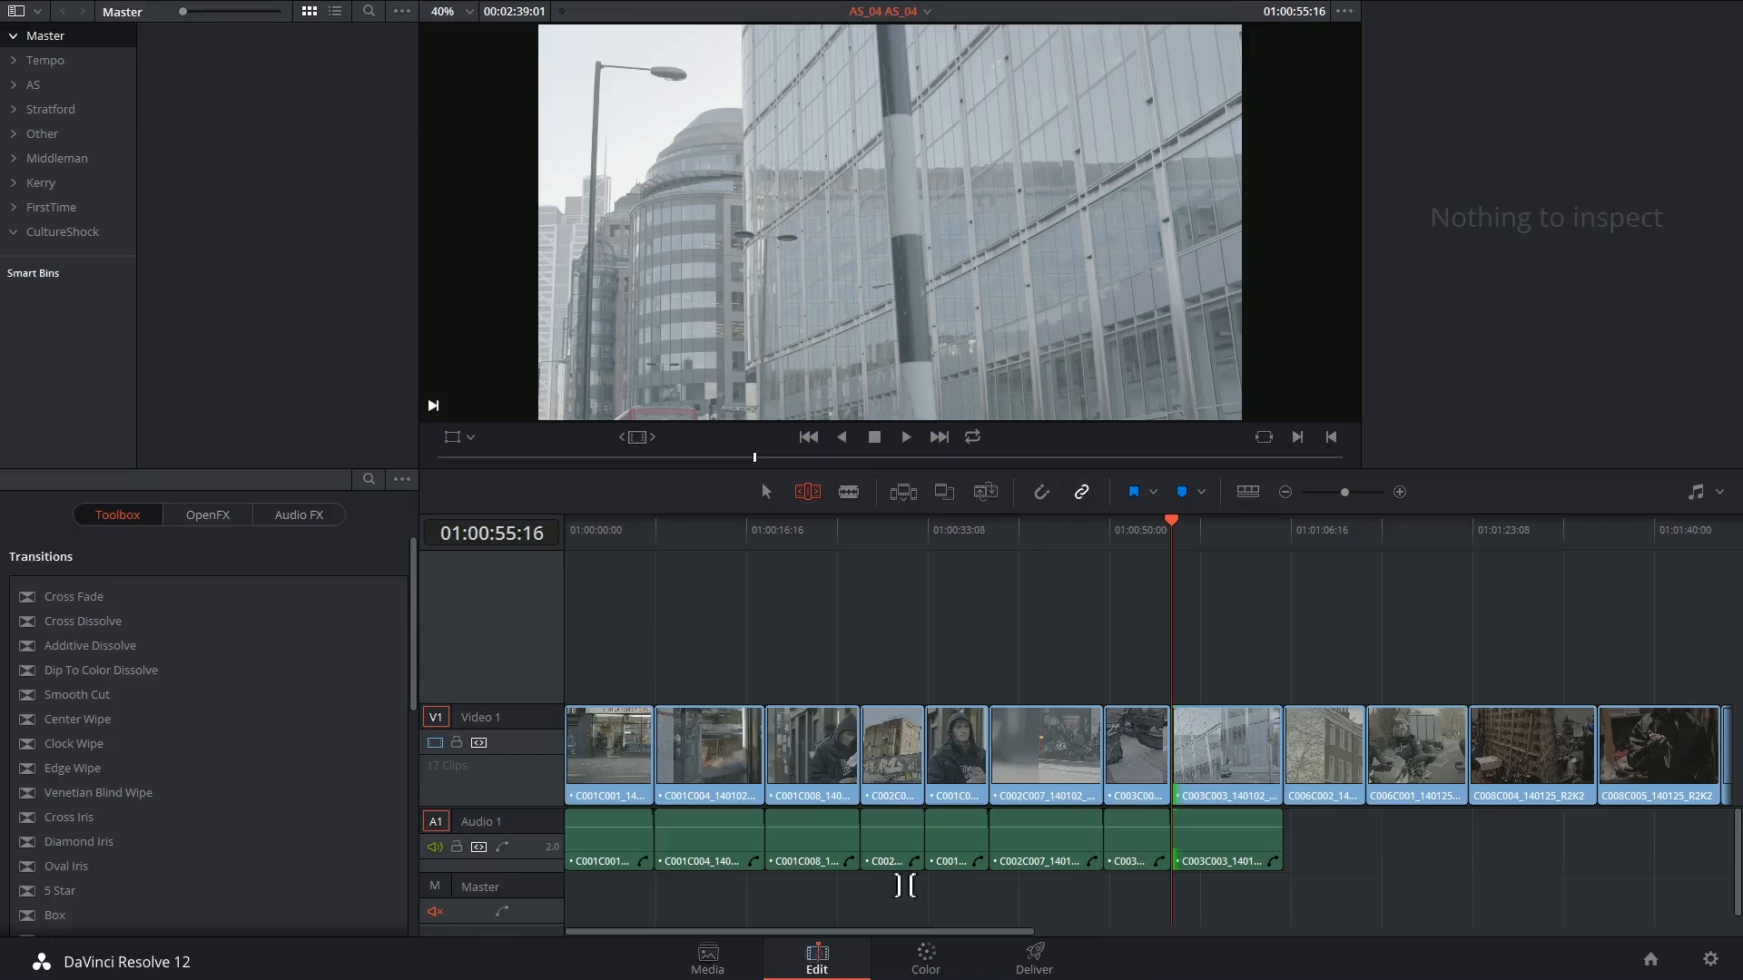
left_click_drag(1183, 542, 1229, 550)
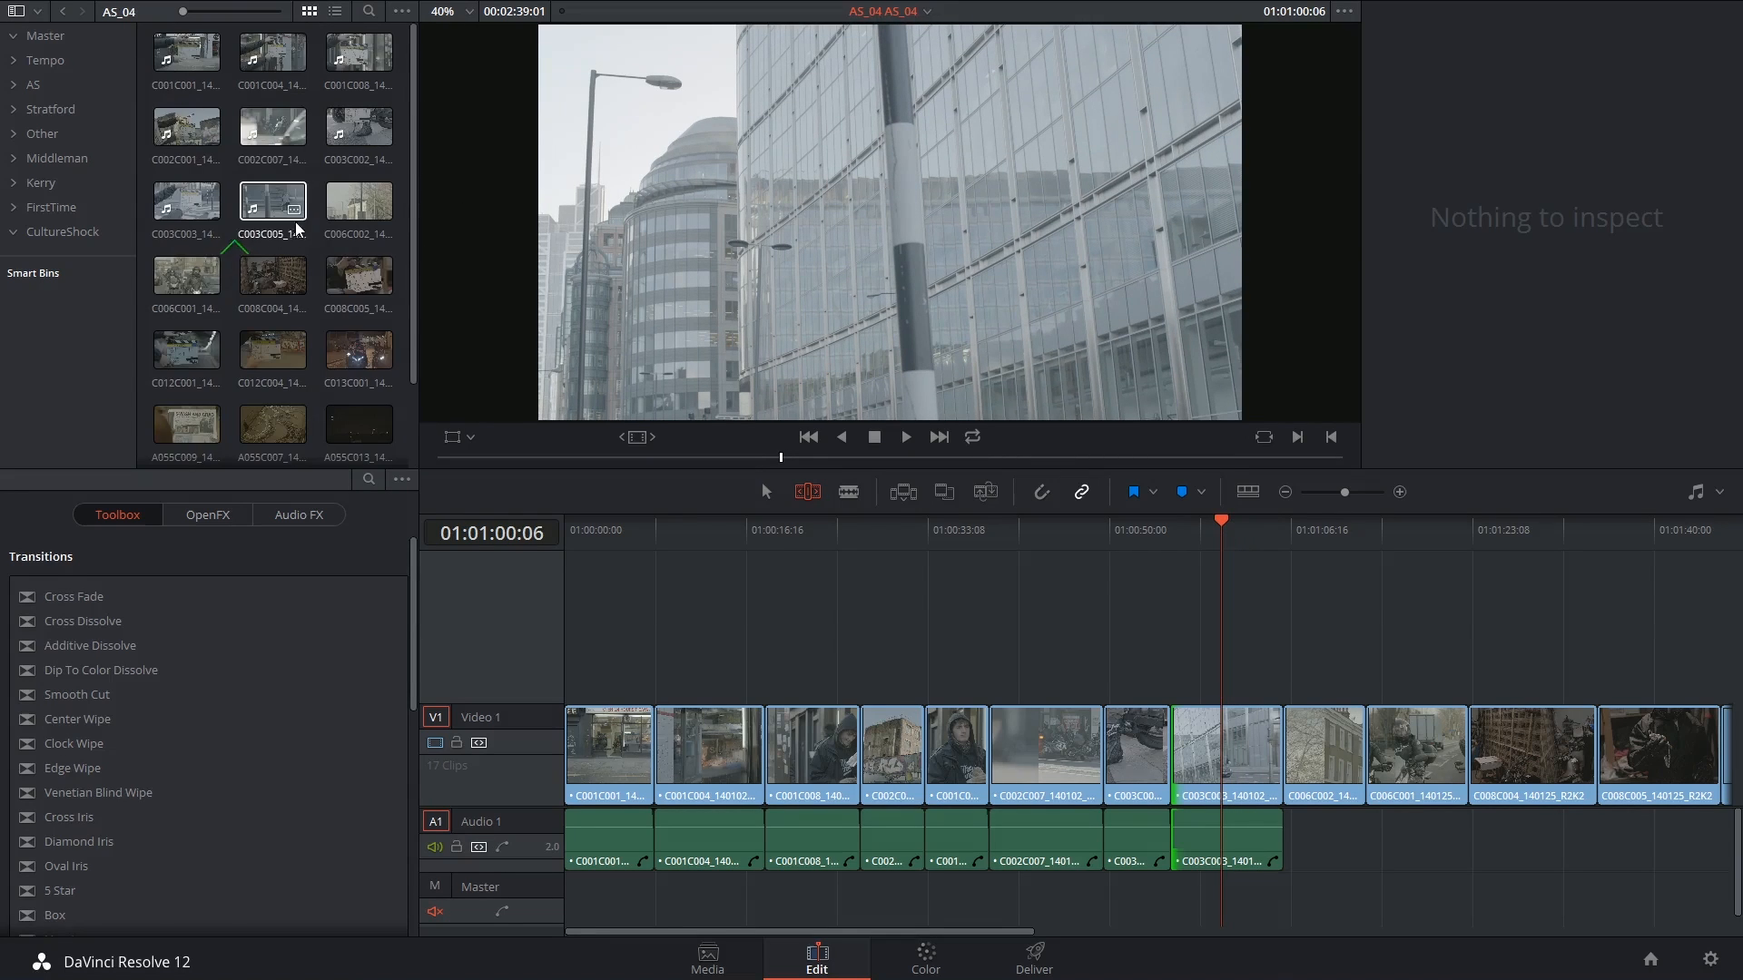
scroll(375, 298, "down", 2)
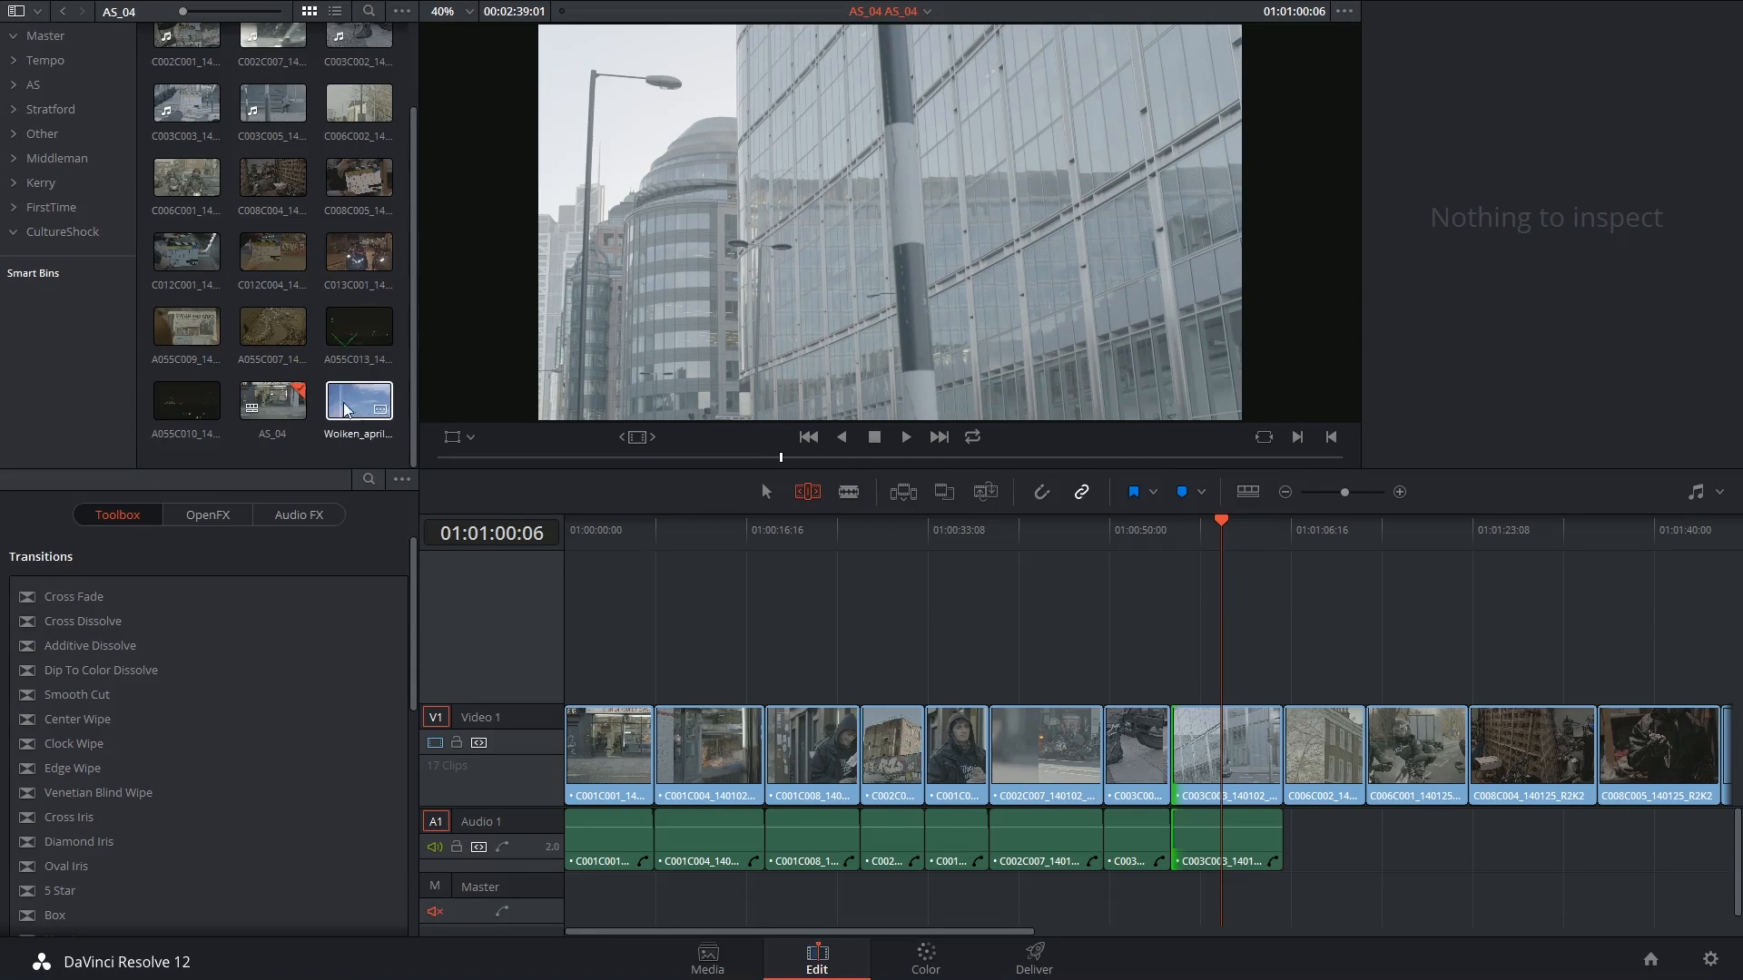
left_click_drag(334, 408, 1121, 646)
left_click_drag(1227, 646, 1286, 647)
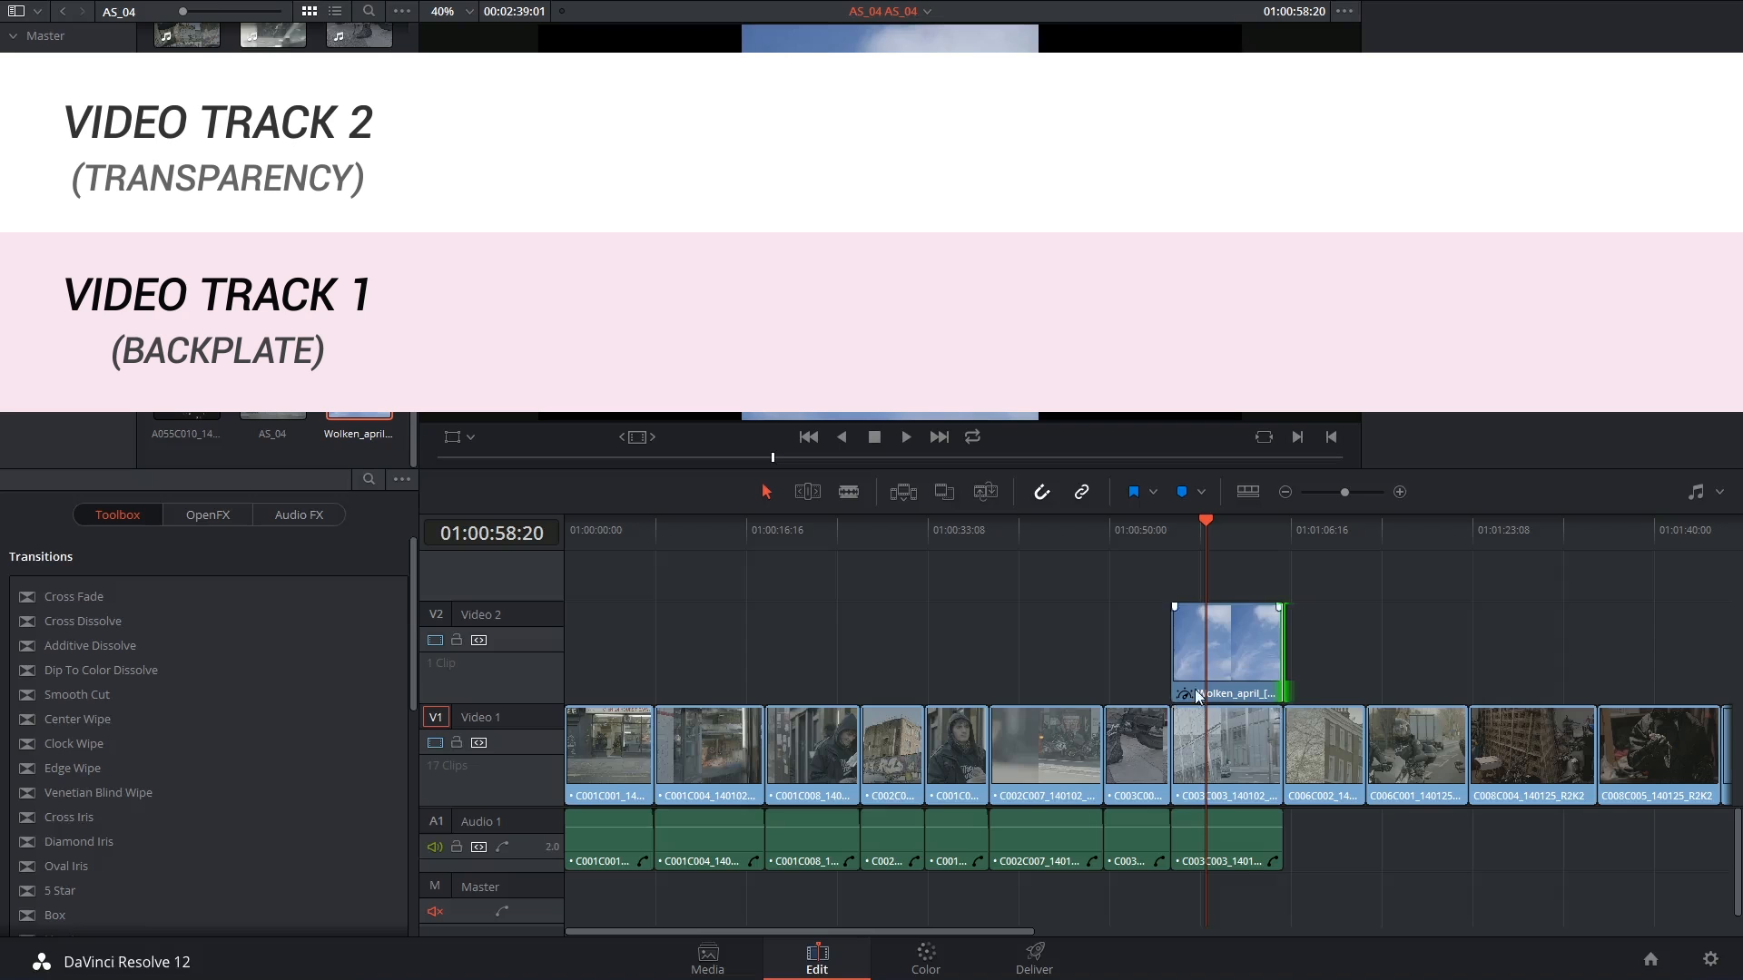
Move building clip C003C003 up to Video 2 over the Wolken_april sky on Video 1, then go to Color
left_click(434, 640)
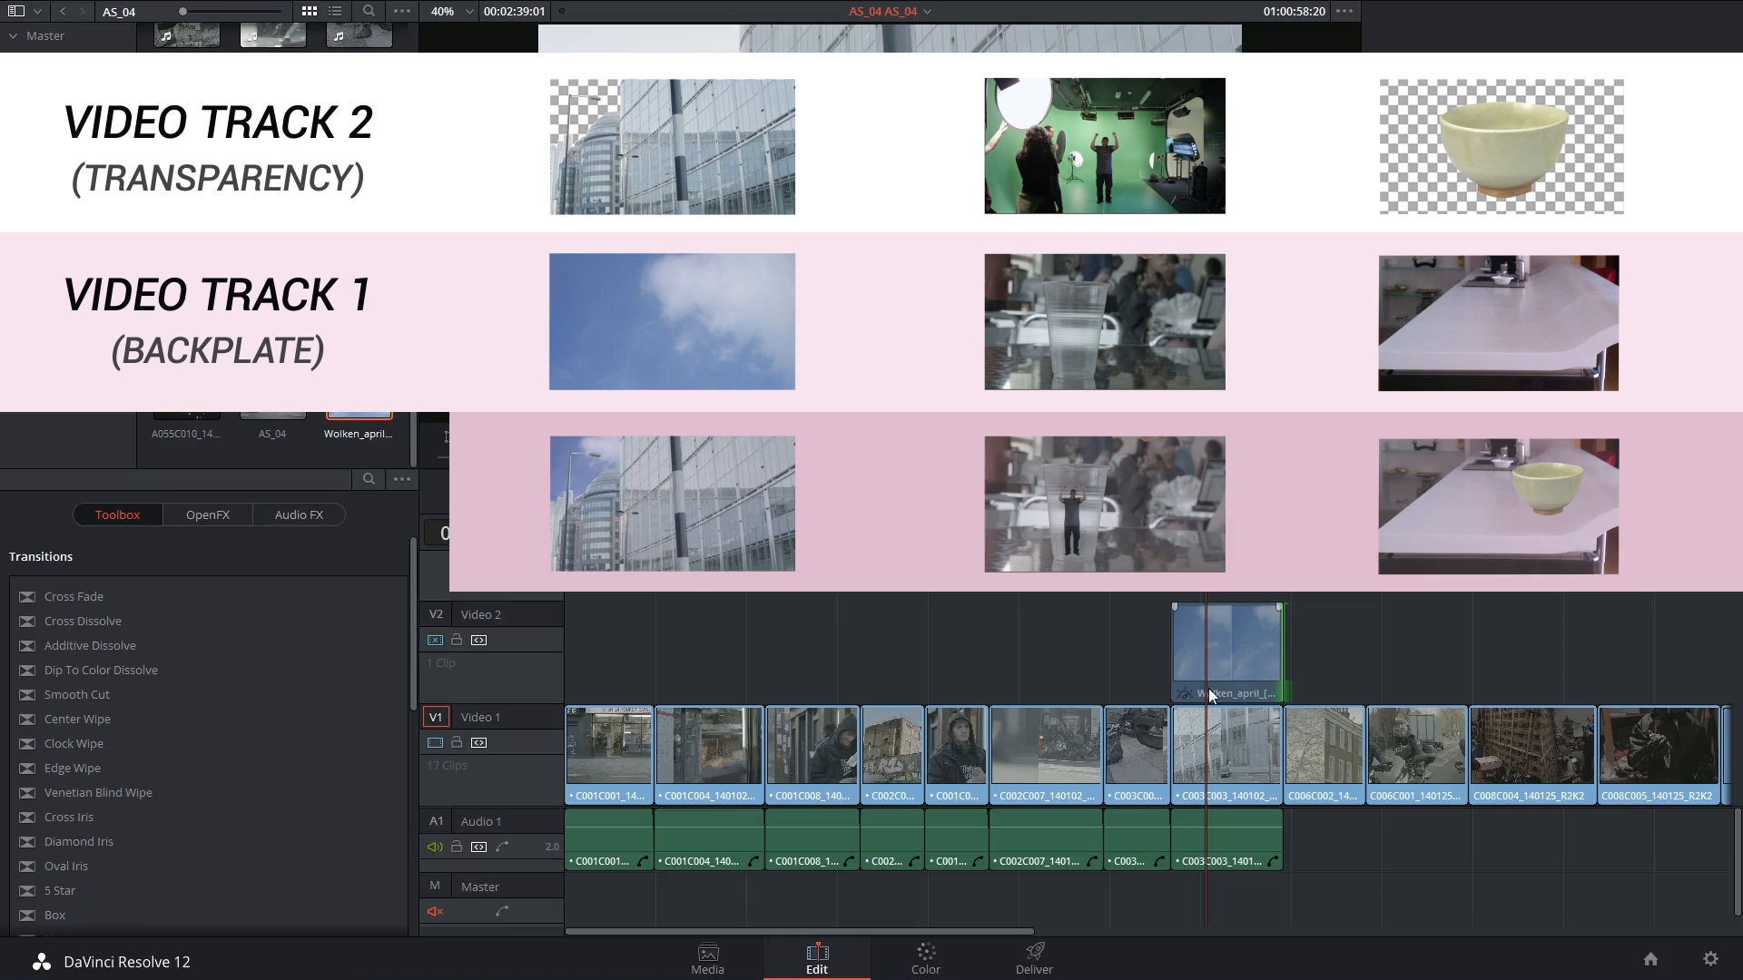
mouse_move(1233, 744)
left_mouse_down()
mouse_move(1113, 632)
mouse_move(1233, 704)
mouse_move(1232, 742)
left_mouse_up()
left_click_drag(1101, 637, 1215, 645)
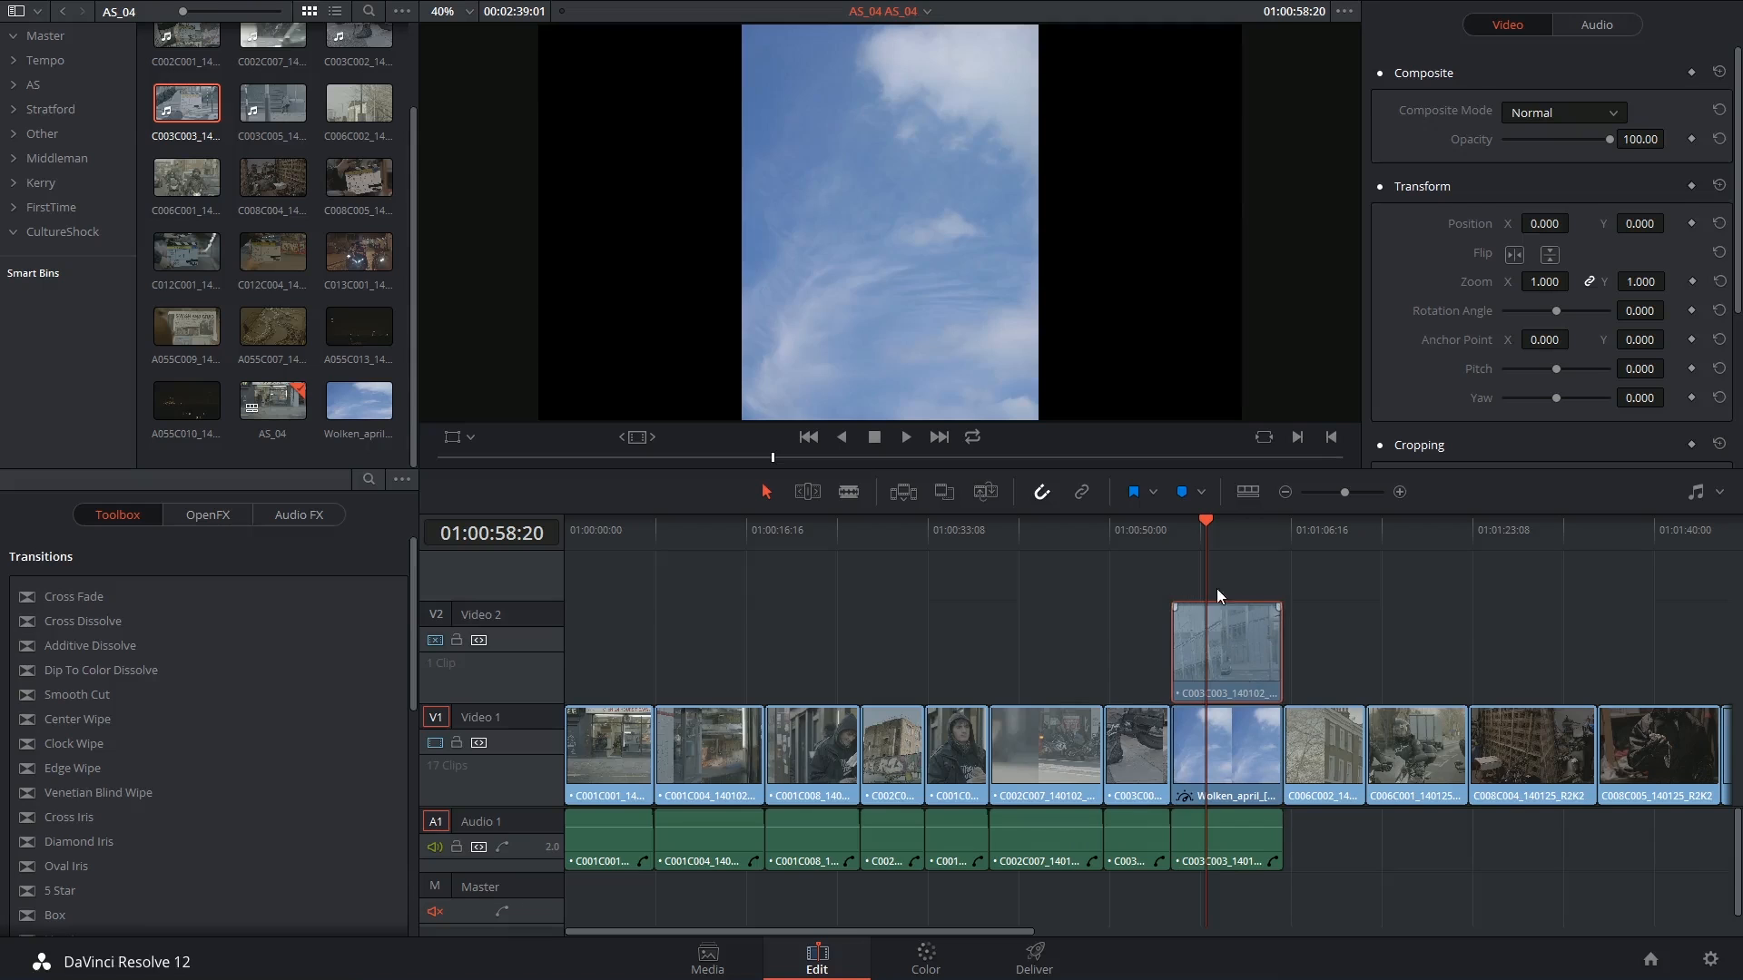
left_click(435, 640)
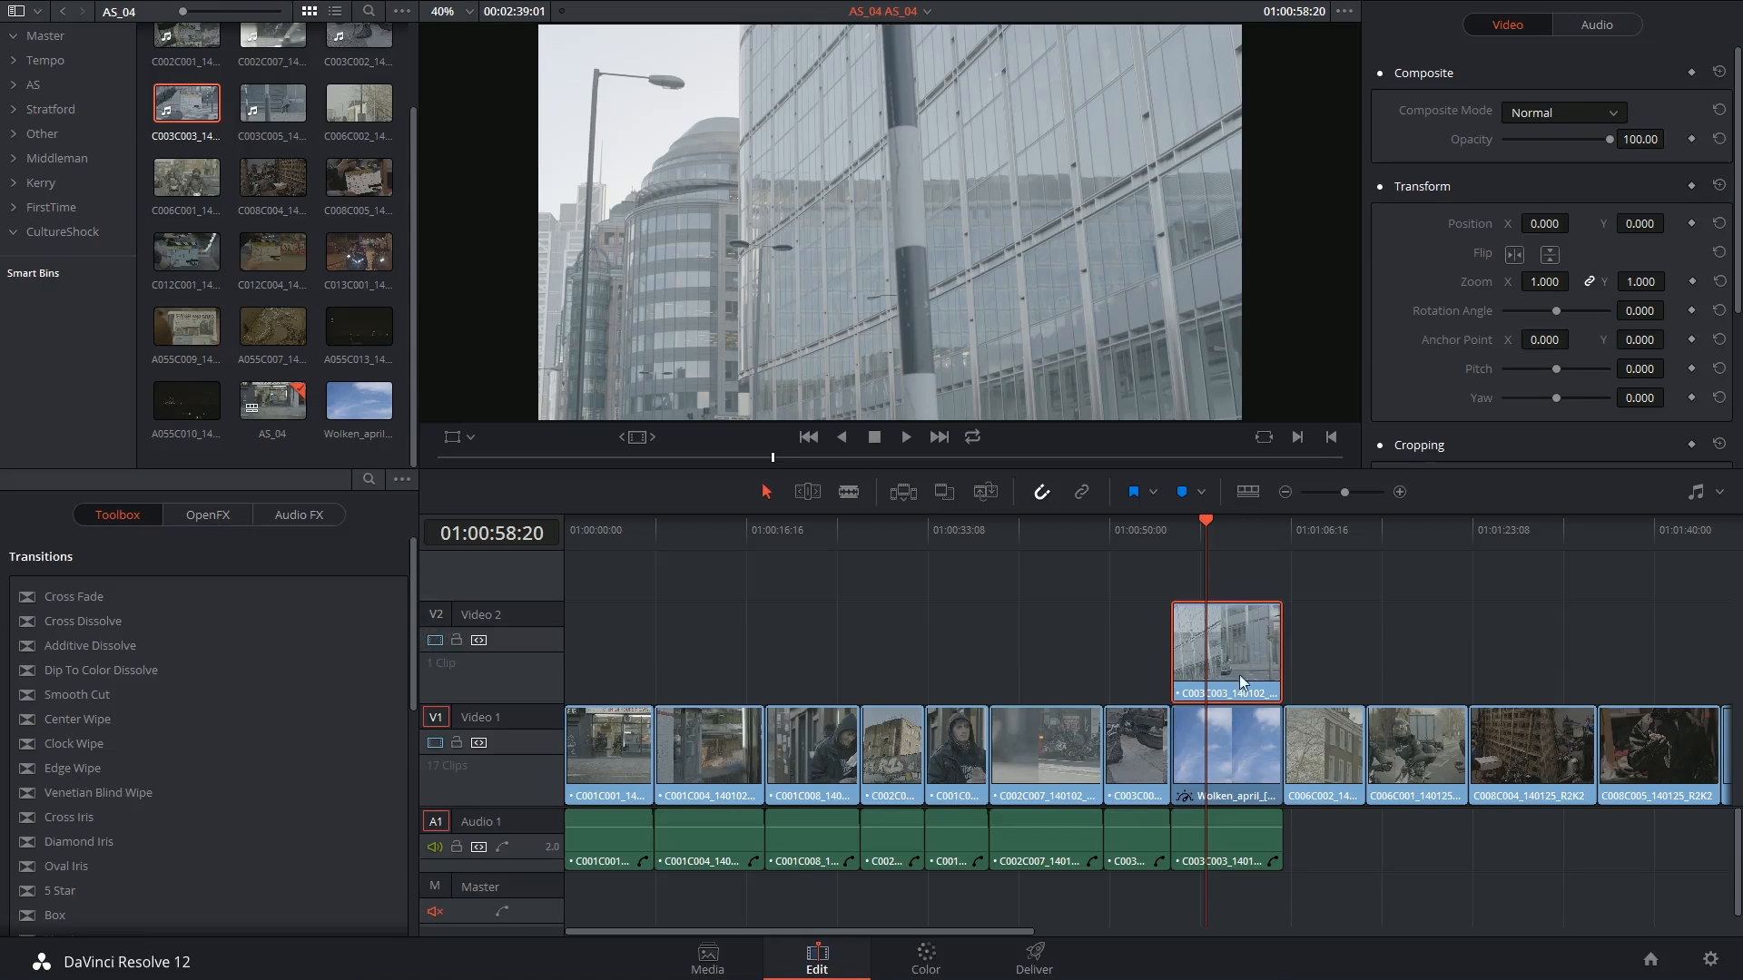
left_click(928, 955)
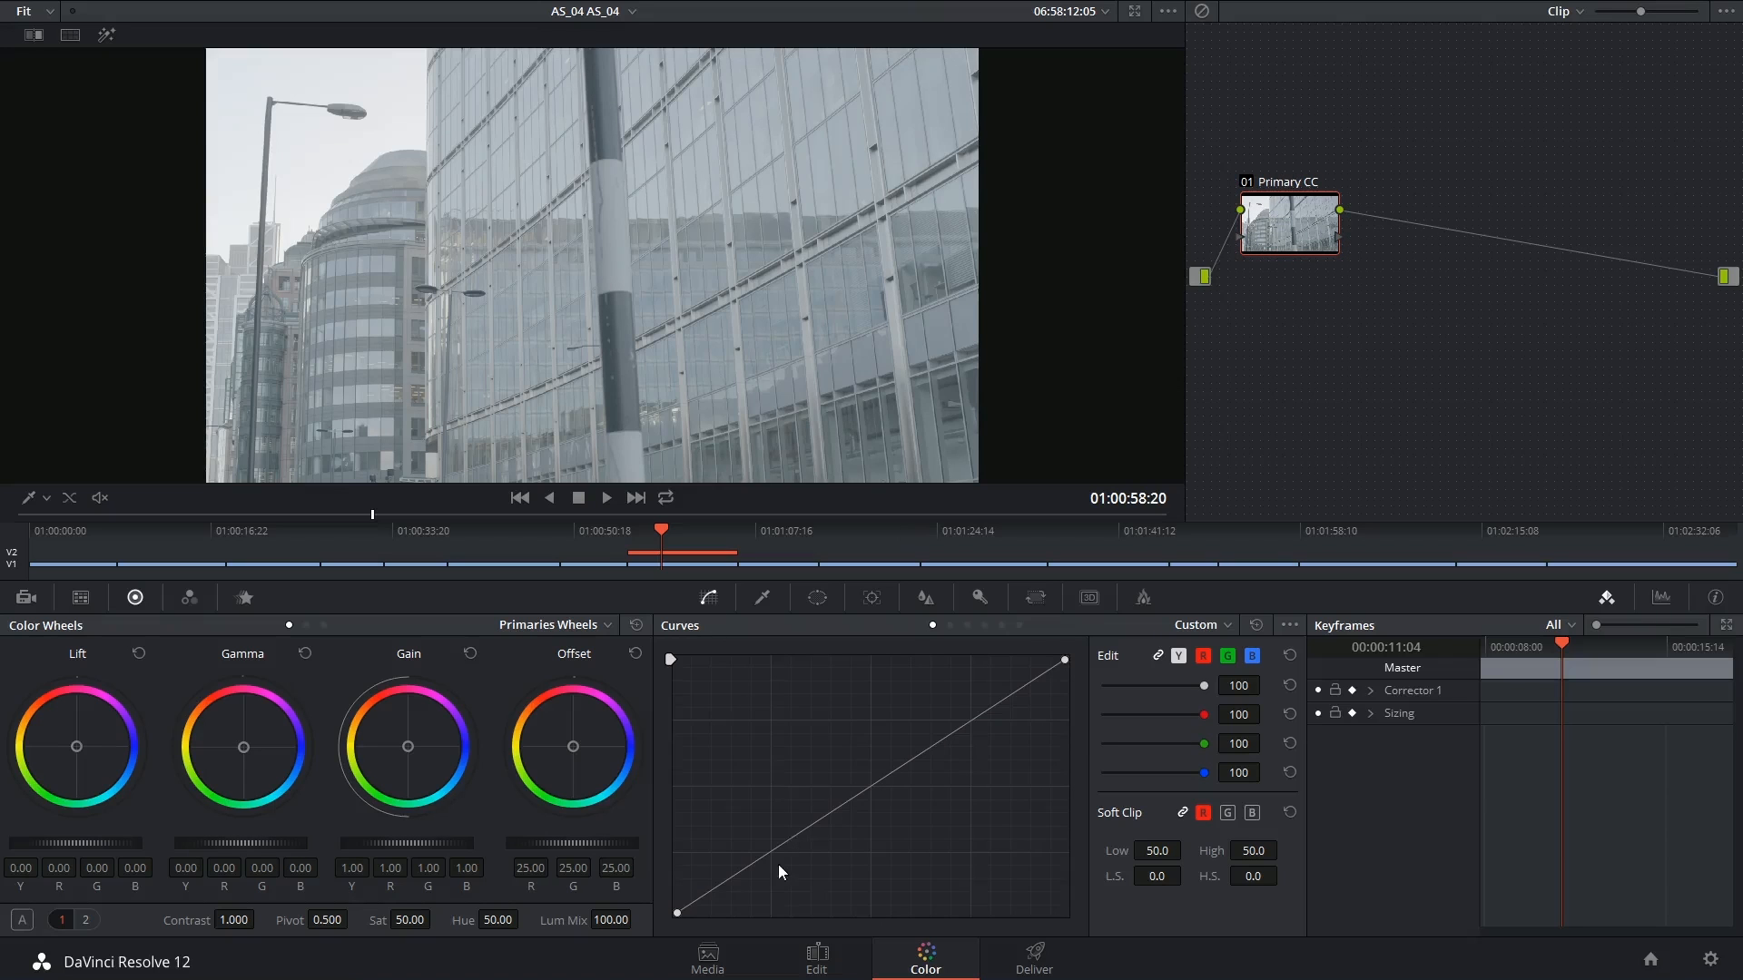
Pull down the top curve point on Primary CC to darken the building shot
left_click_drag(777, 848, 852, 870)
mouse_move(1065, 660)
left_mouse_down()
mouse_move(1077, 711)
mouse_move(1088, 664)
mouse_move(1077, 680)
left_mouse_up()
left_click_drag(959, 779, 982, 804)
Add a serial node after Primary CC named 'Sky Removal'
left_click(1285, 225)
key("alt+s")
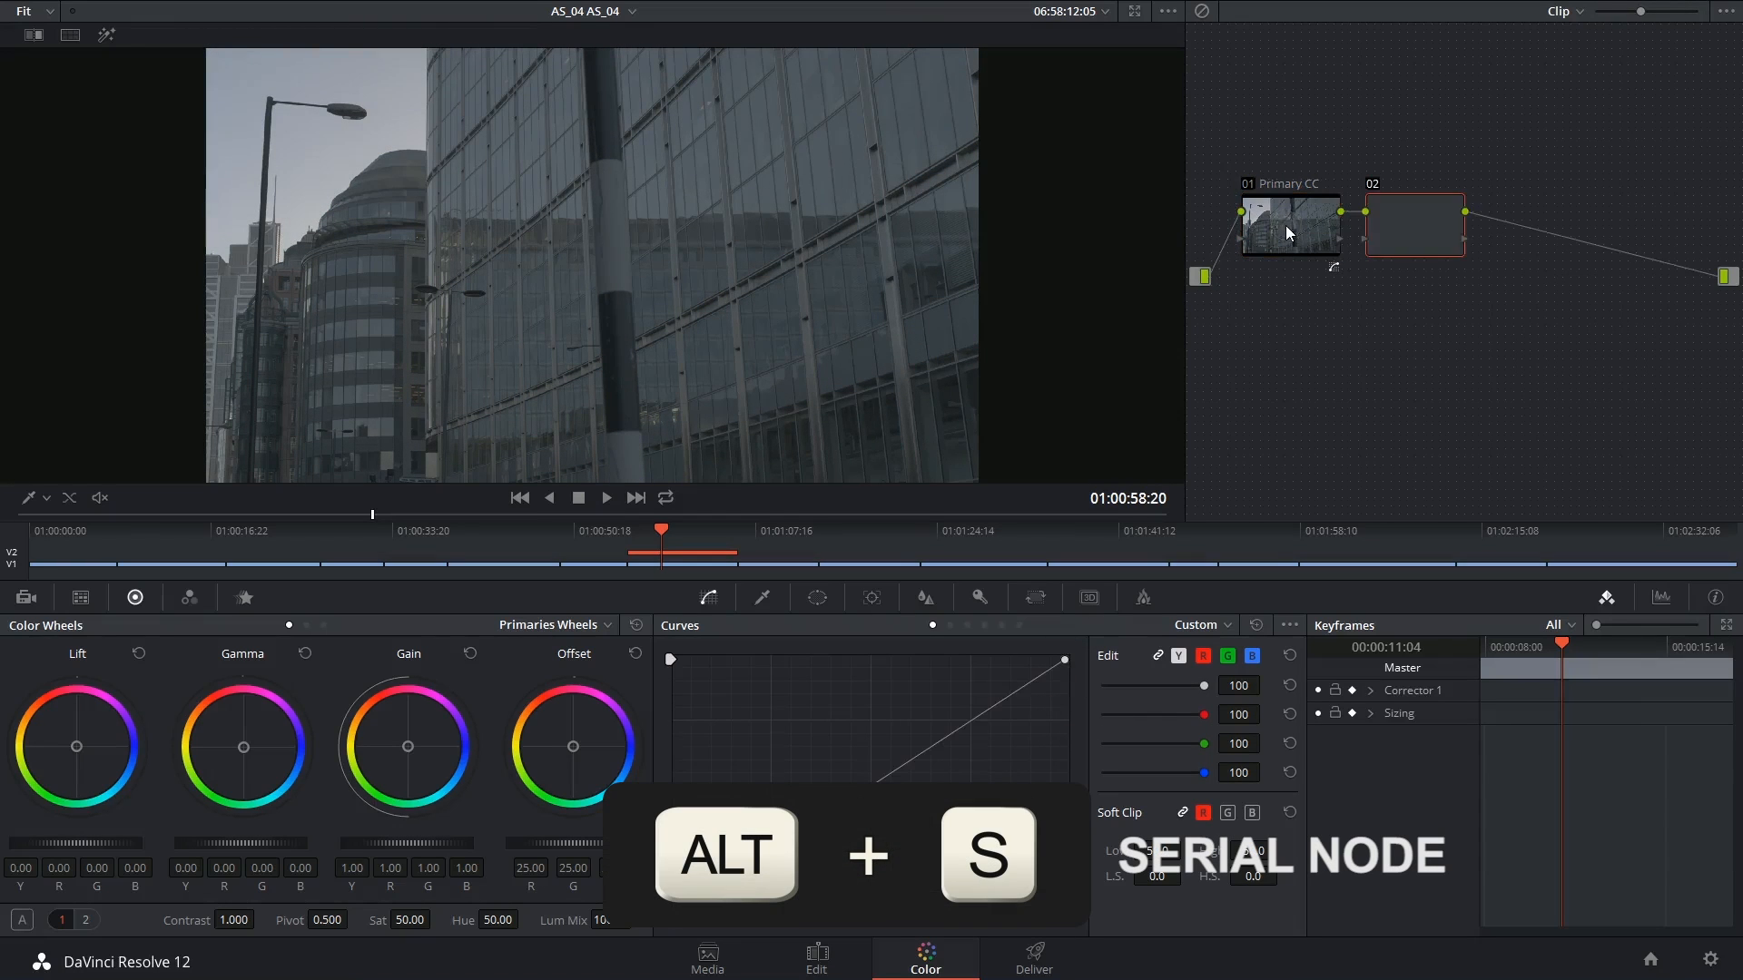
scroll(1452, 245, "up", 3)
type("Sky Removal")
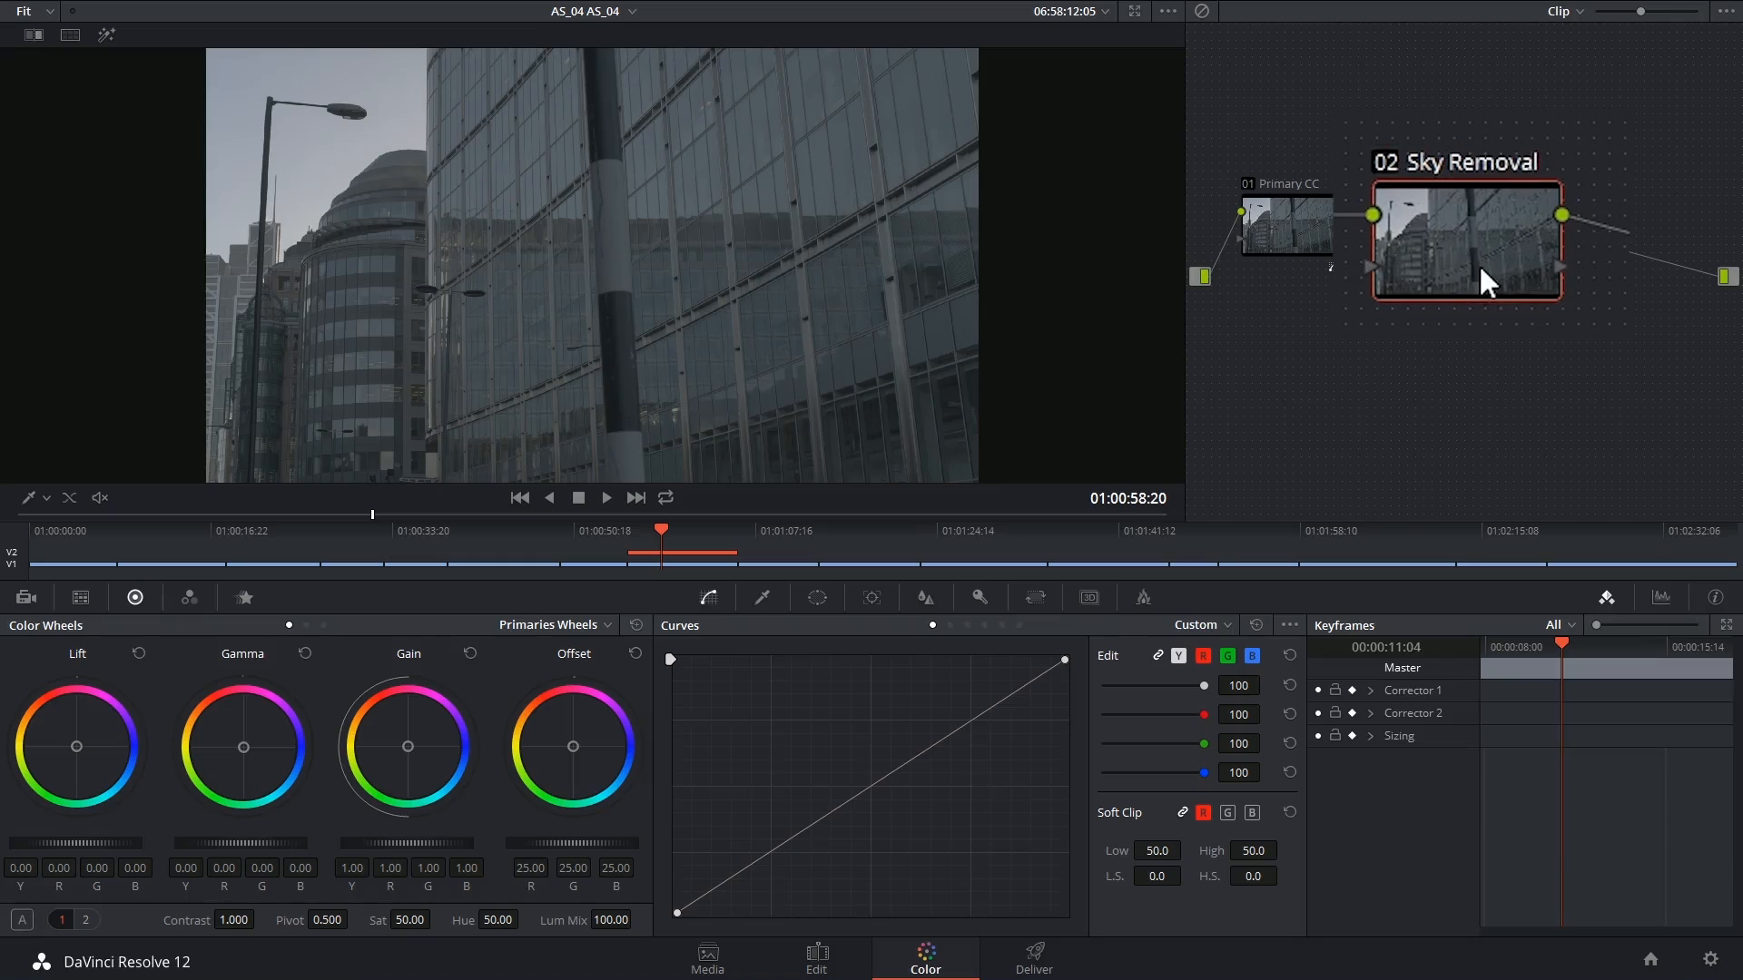
key("Return")
left_click(762, 597)
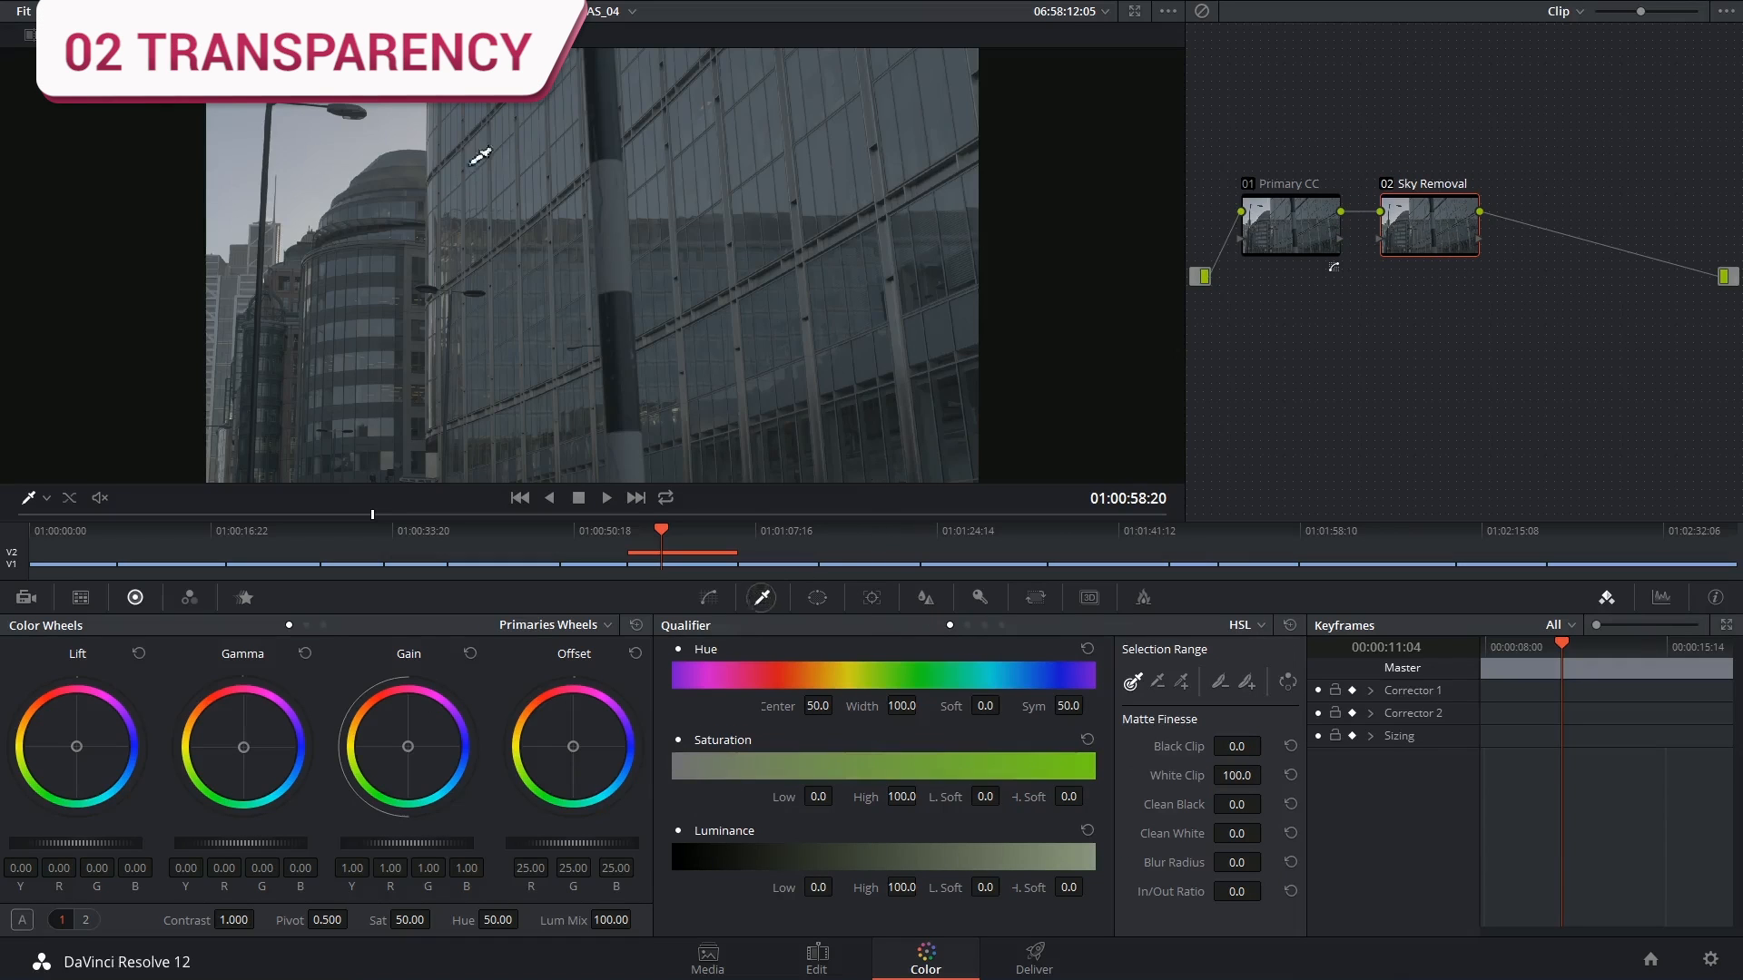
Sample the sky with the qualifier, then refine hue width, softness, symmetry and saturation range
left_click(312, 201)
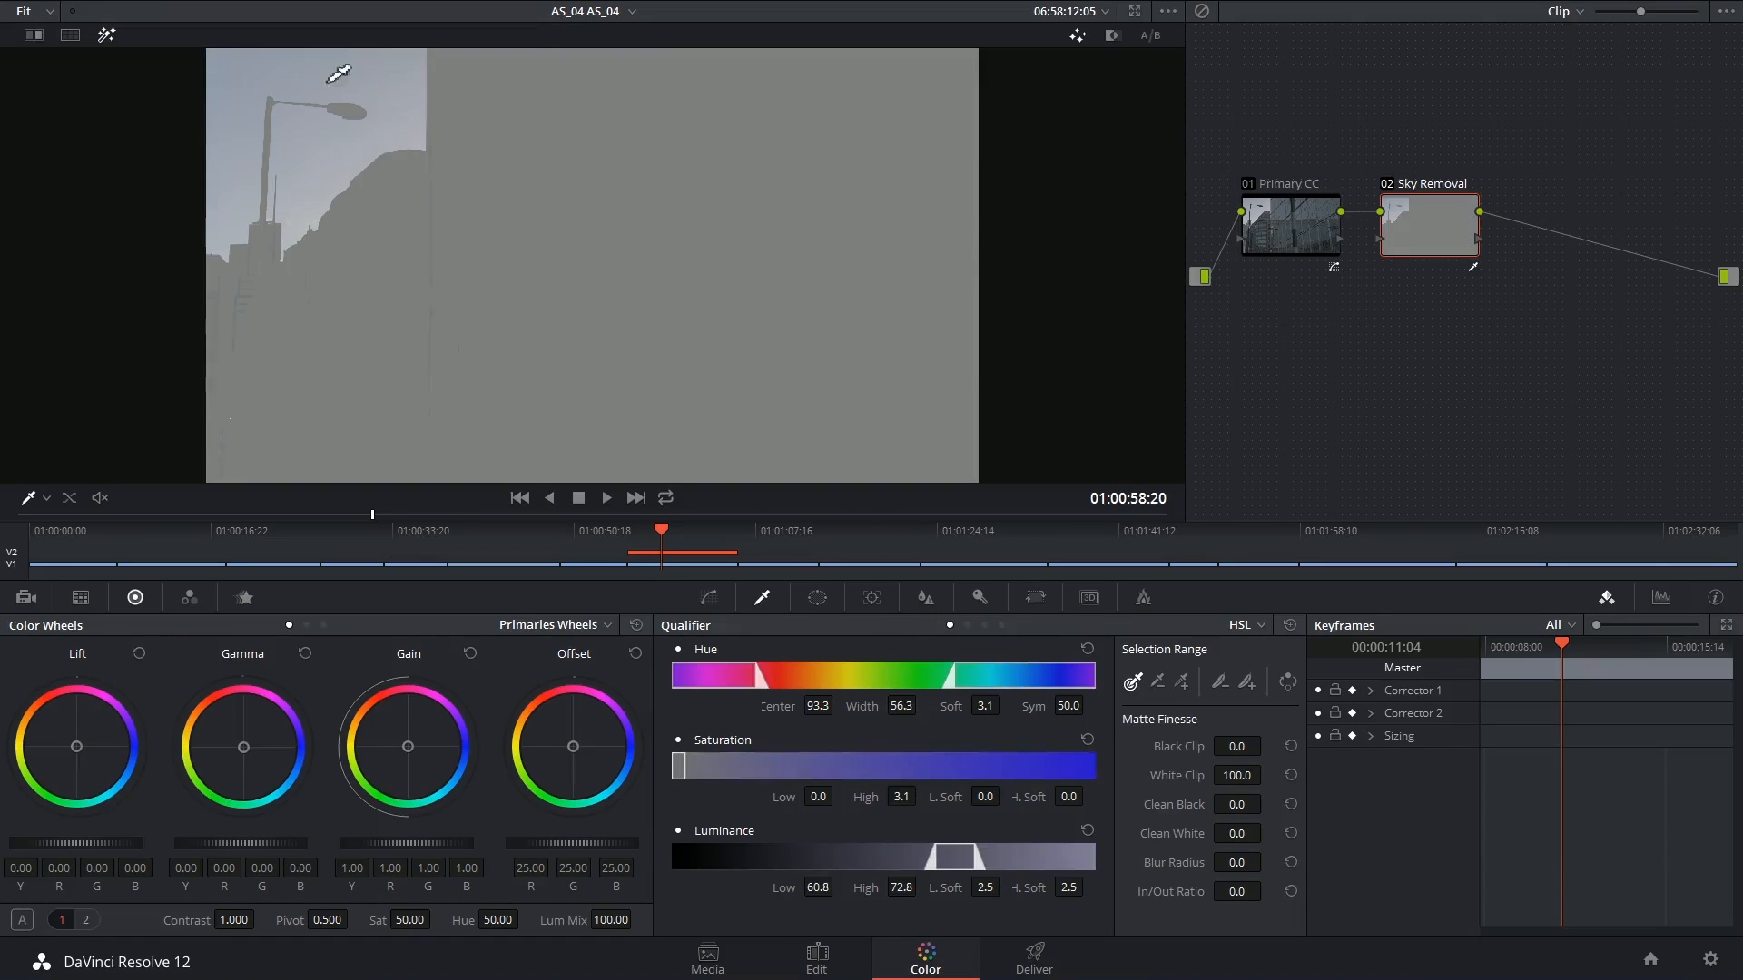
left_click(239, 167)
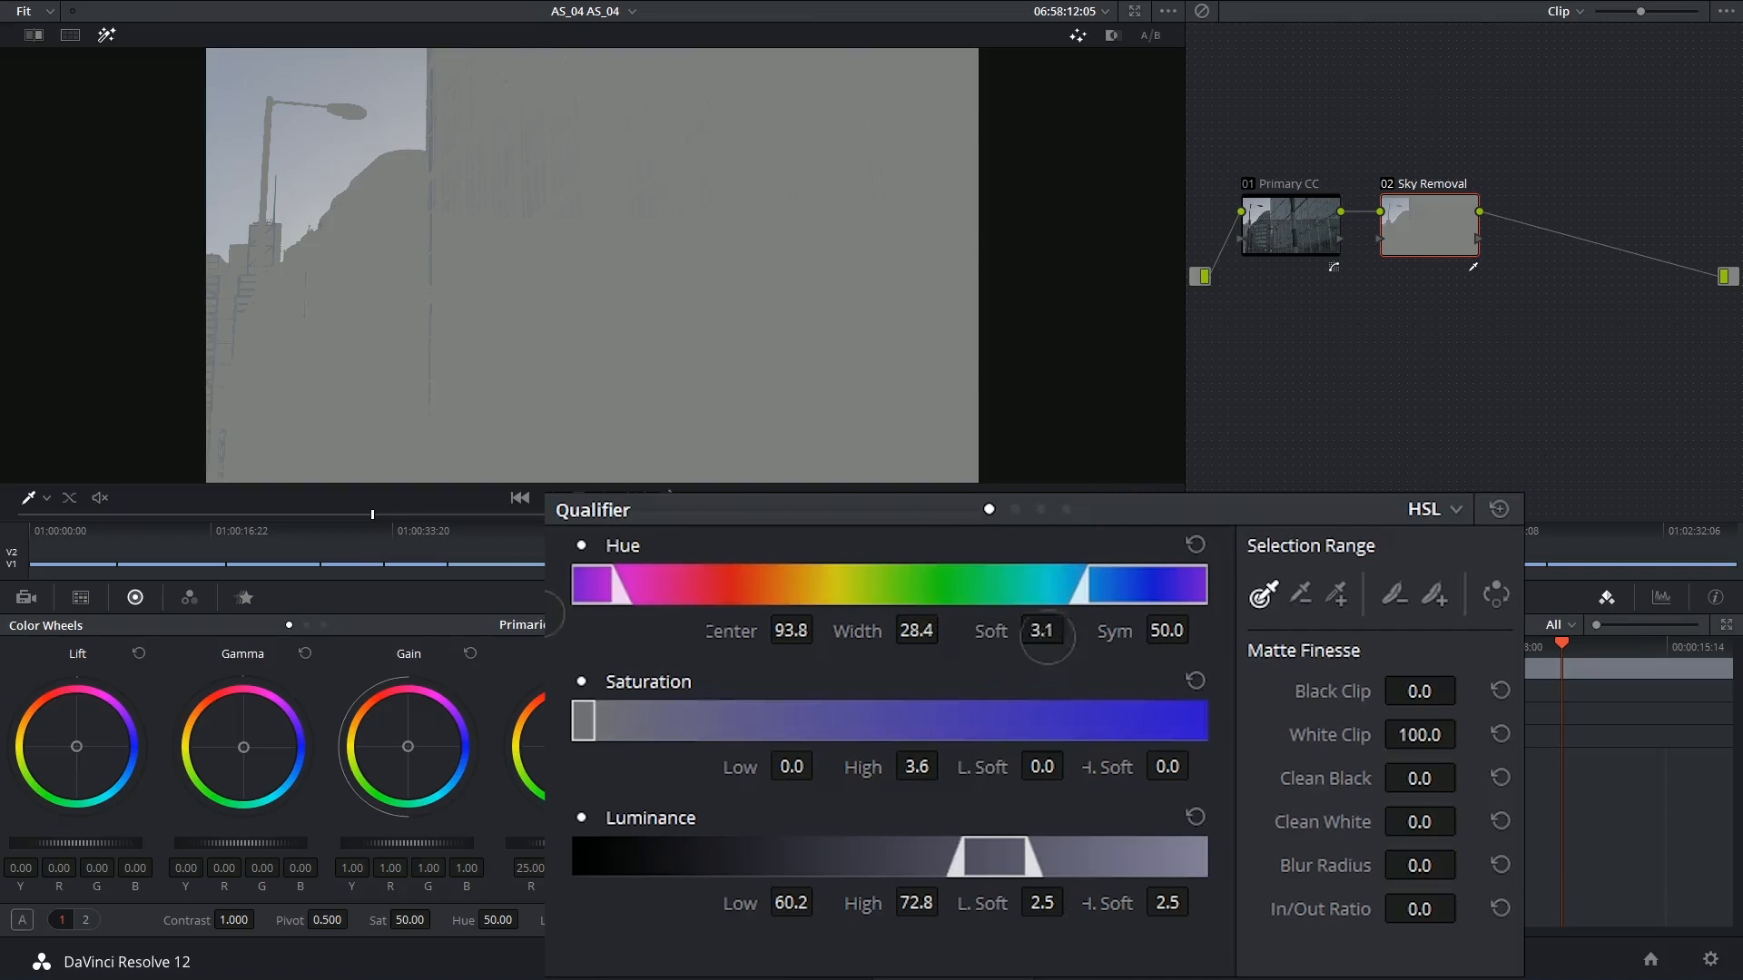
mouse_move(986, 708)
left_mouse_down()
mouse_move(972, 708)
mouse_move(1007, 706)
left_mouse_up()
left_click_drag(1072, 627, 1310, 700)
left_click_drag(1170, 630, 1129, 669)
left_click_drag(917, 766, 1116, 792)
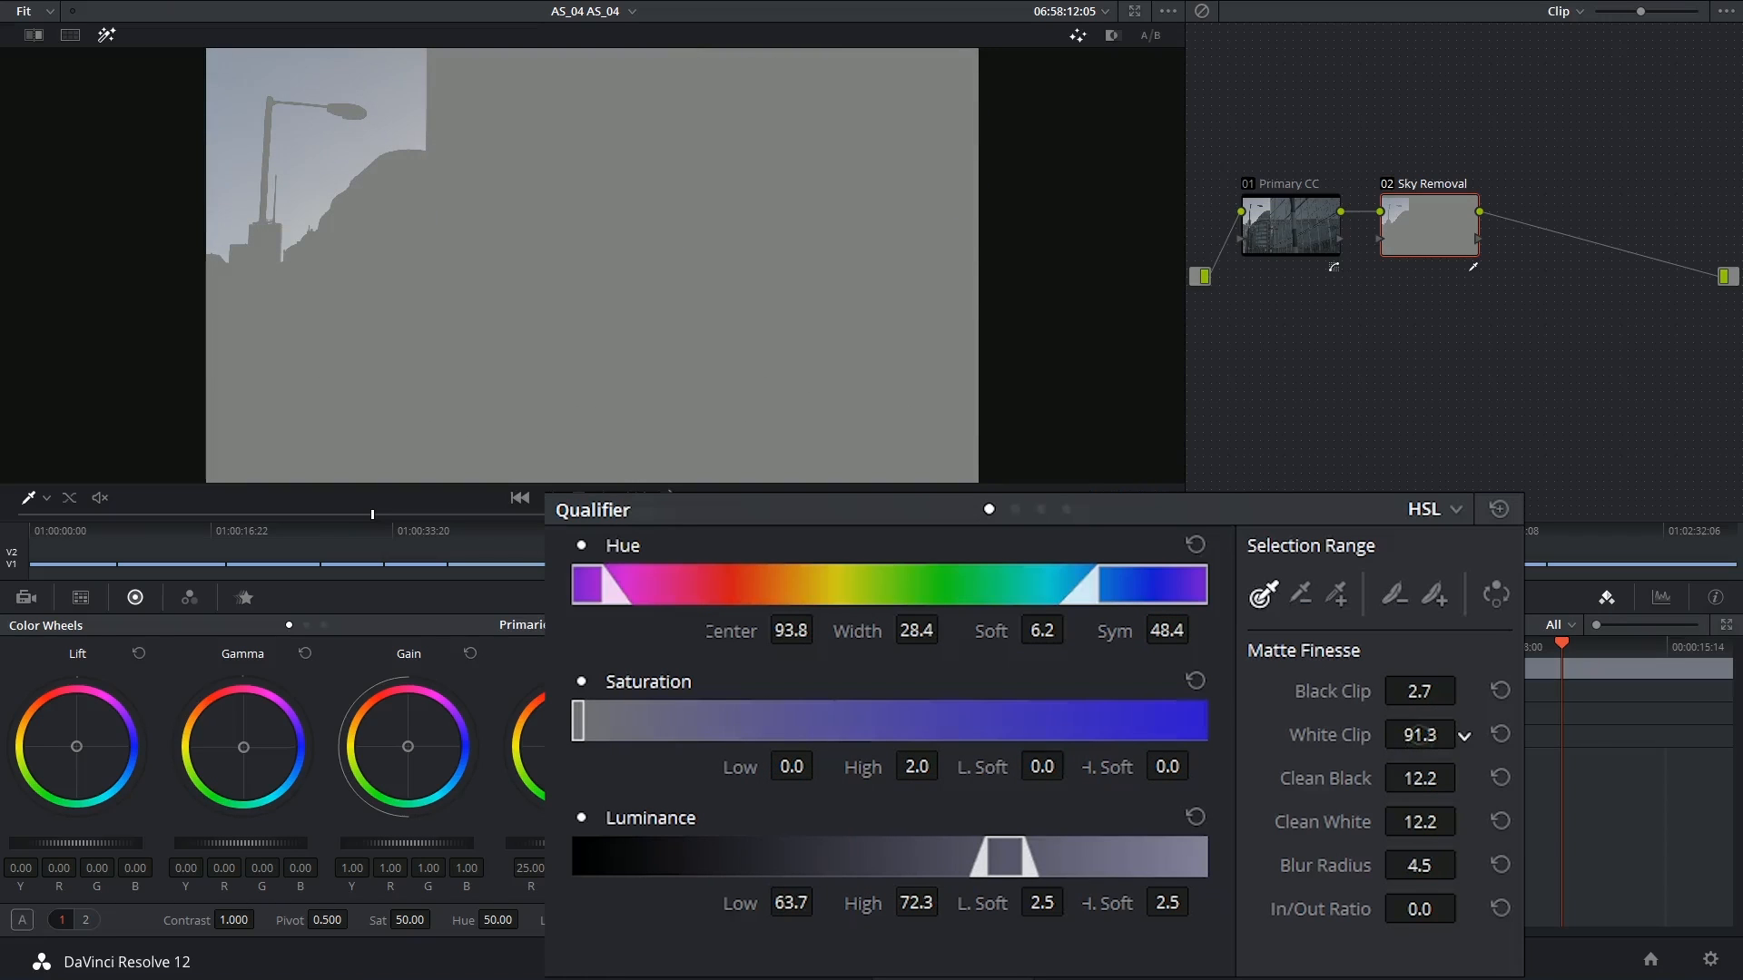
Check the sky key on a later frame and turn off the matte highlight
mouse_move(662, 530)
left_mouse_down()
mouse_move(710, 531)
mouse_move(652, 536)
mouse_move(680, 536)
left_mouse_up()
left_click(1496, 594)
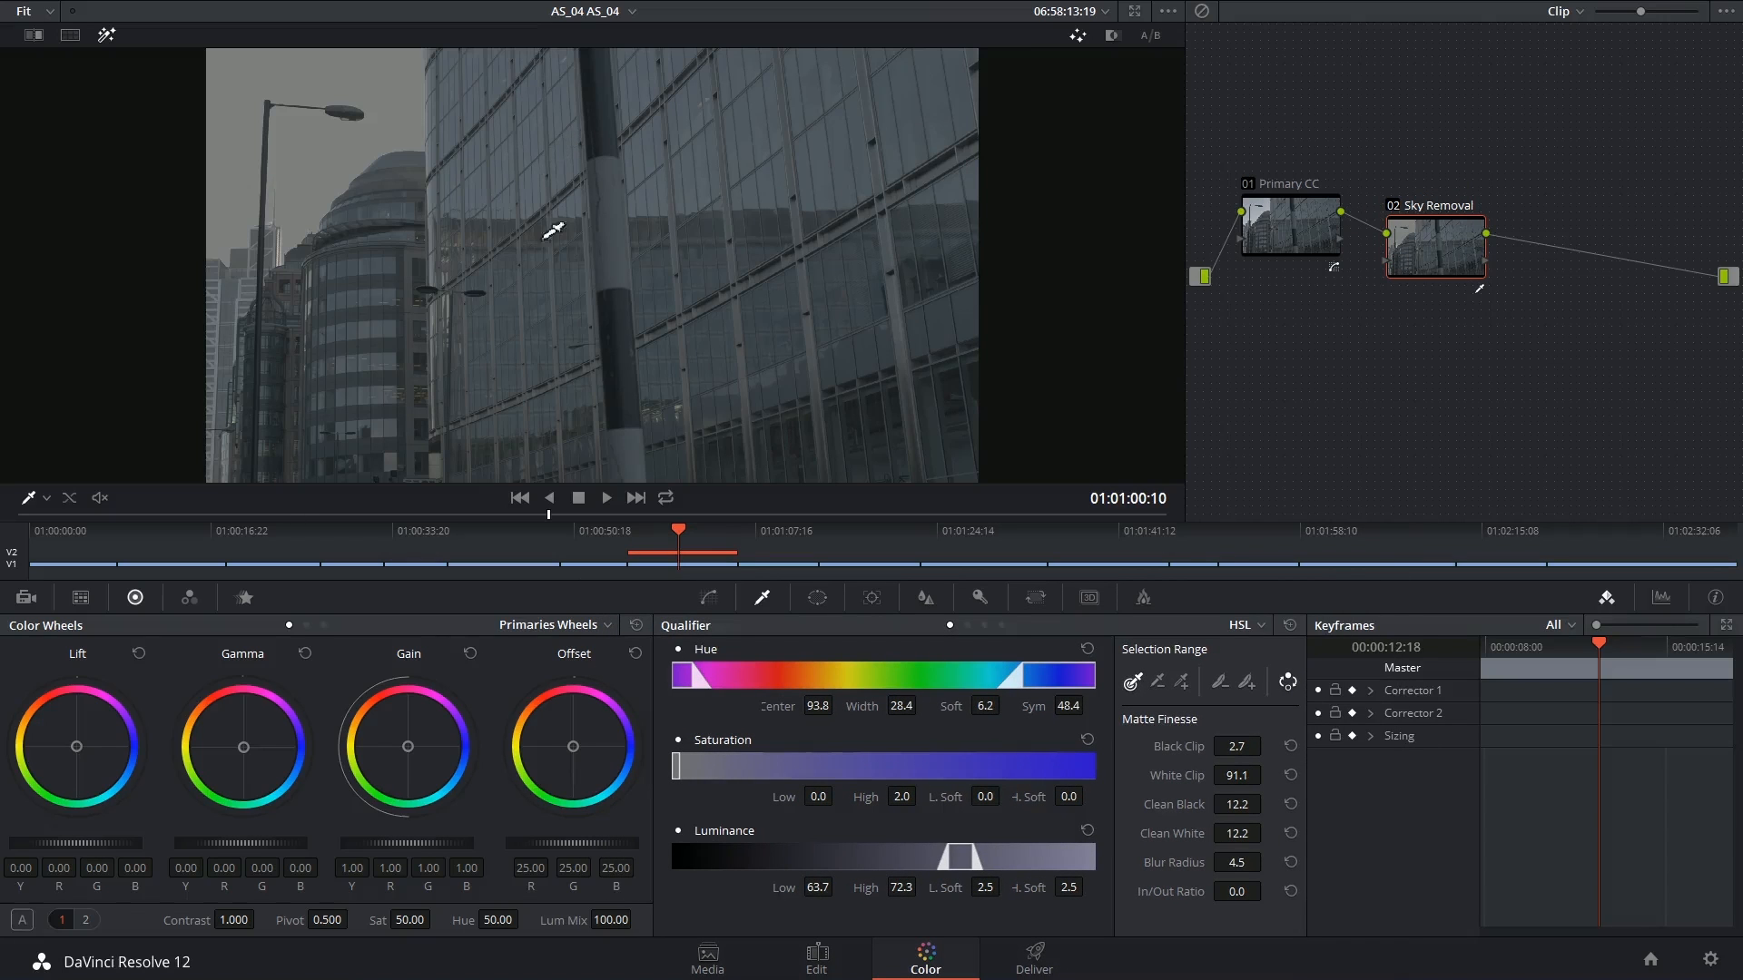
left_click(813, 599)
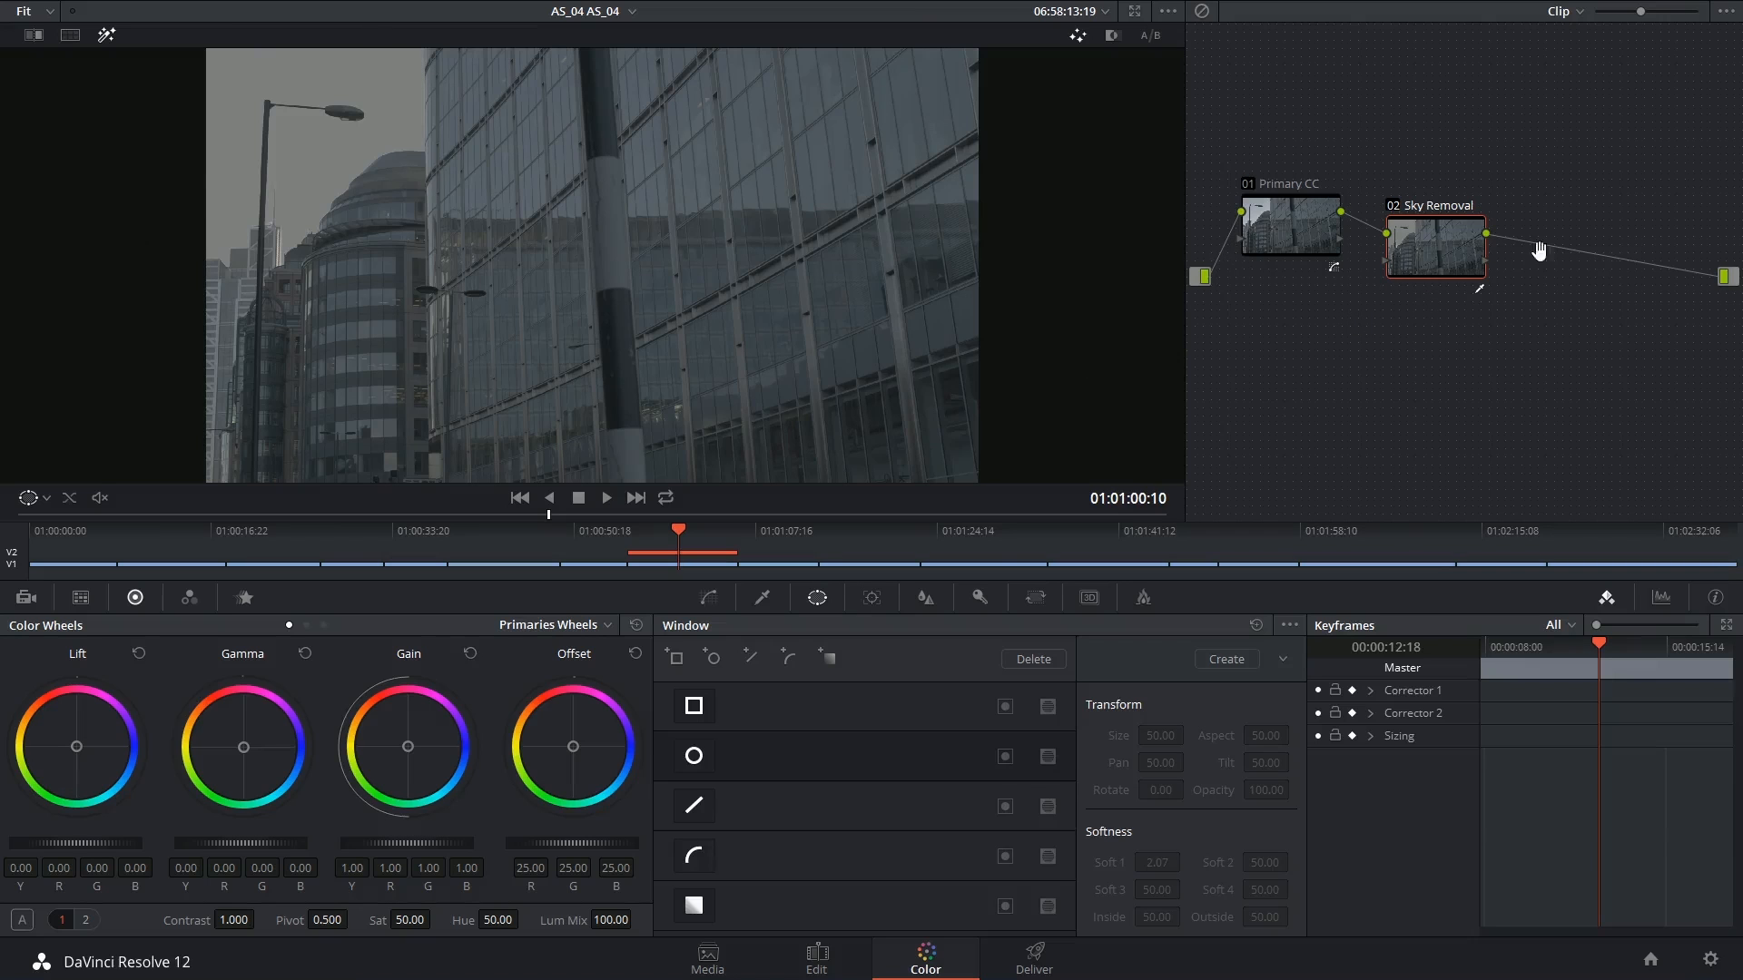
Add an alpha output to the node graph and connect Sky Removal's matte to it
right_click(1625, 290)
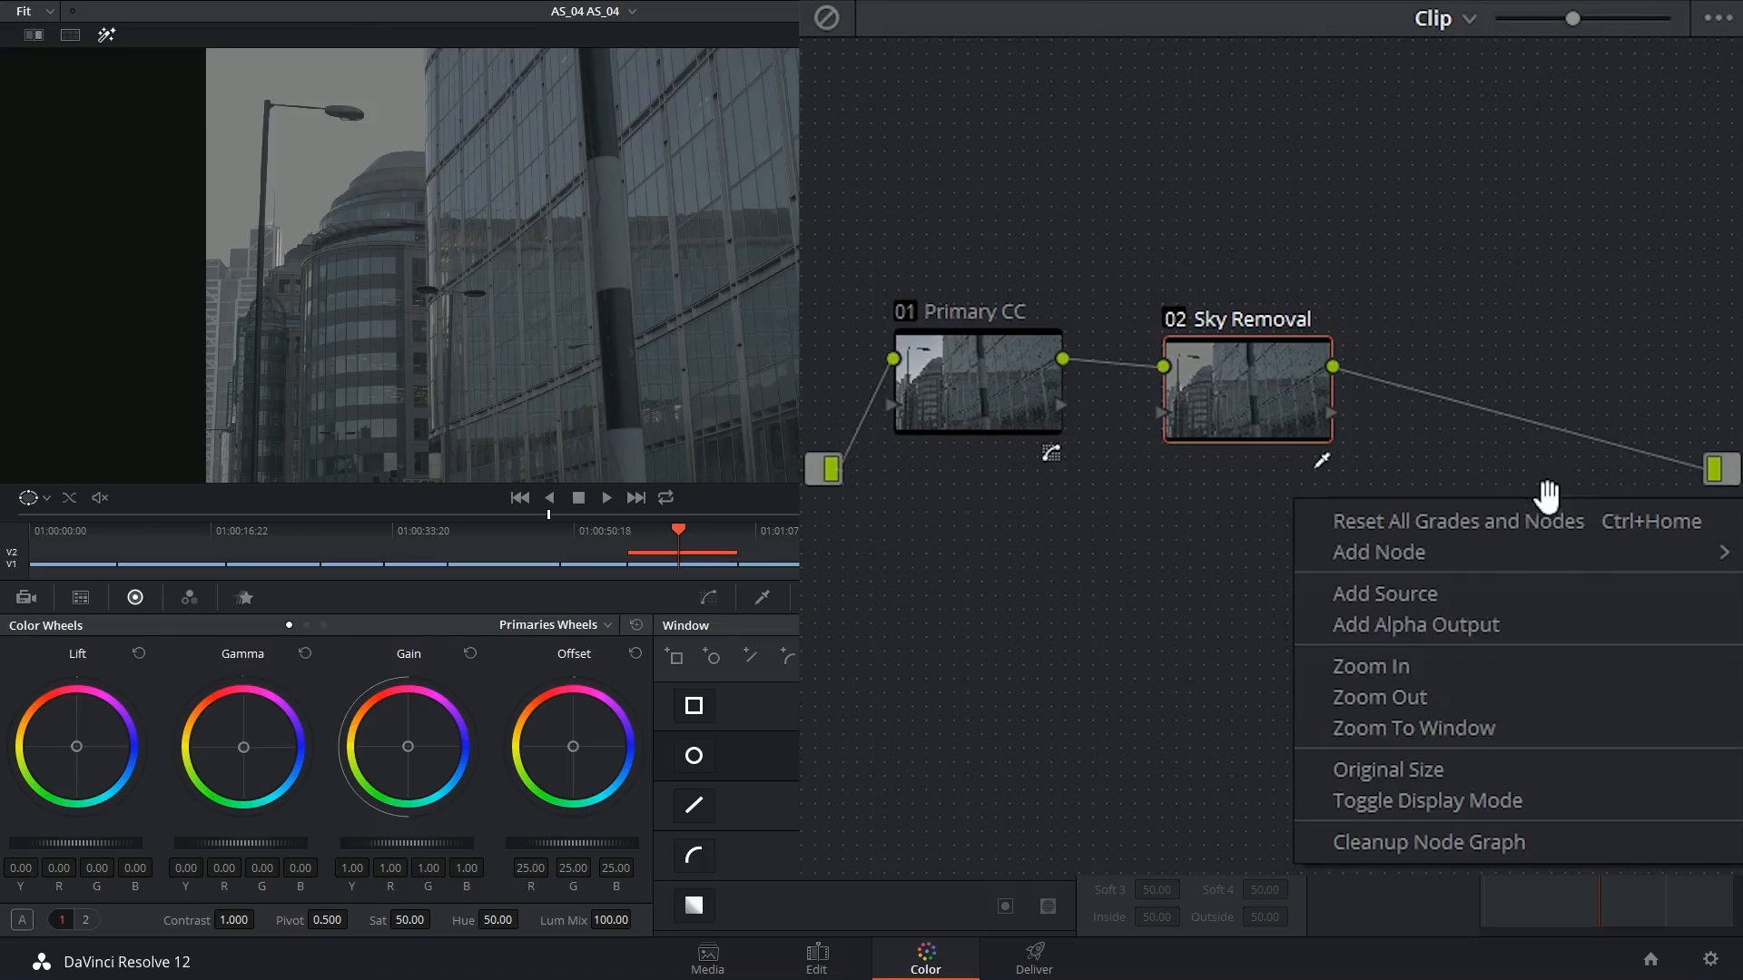
left_click(1416, 623)
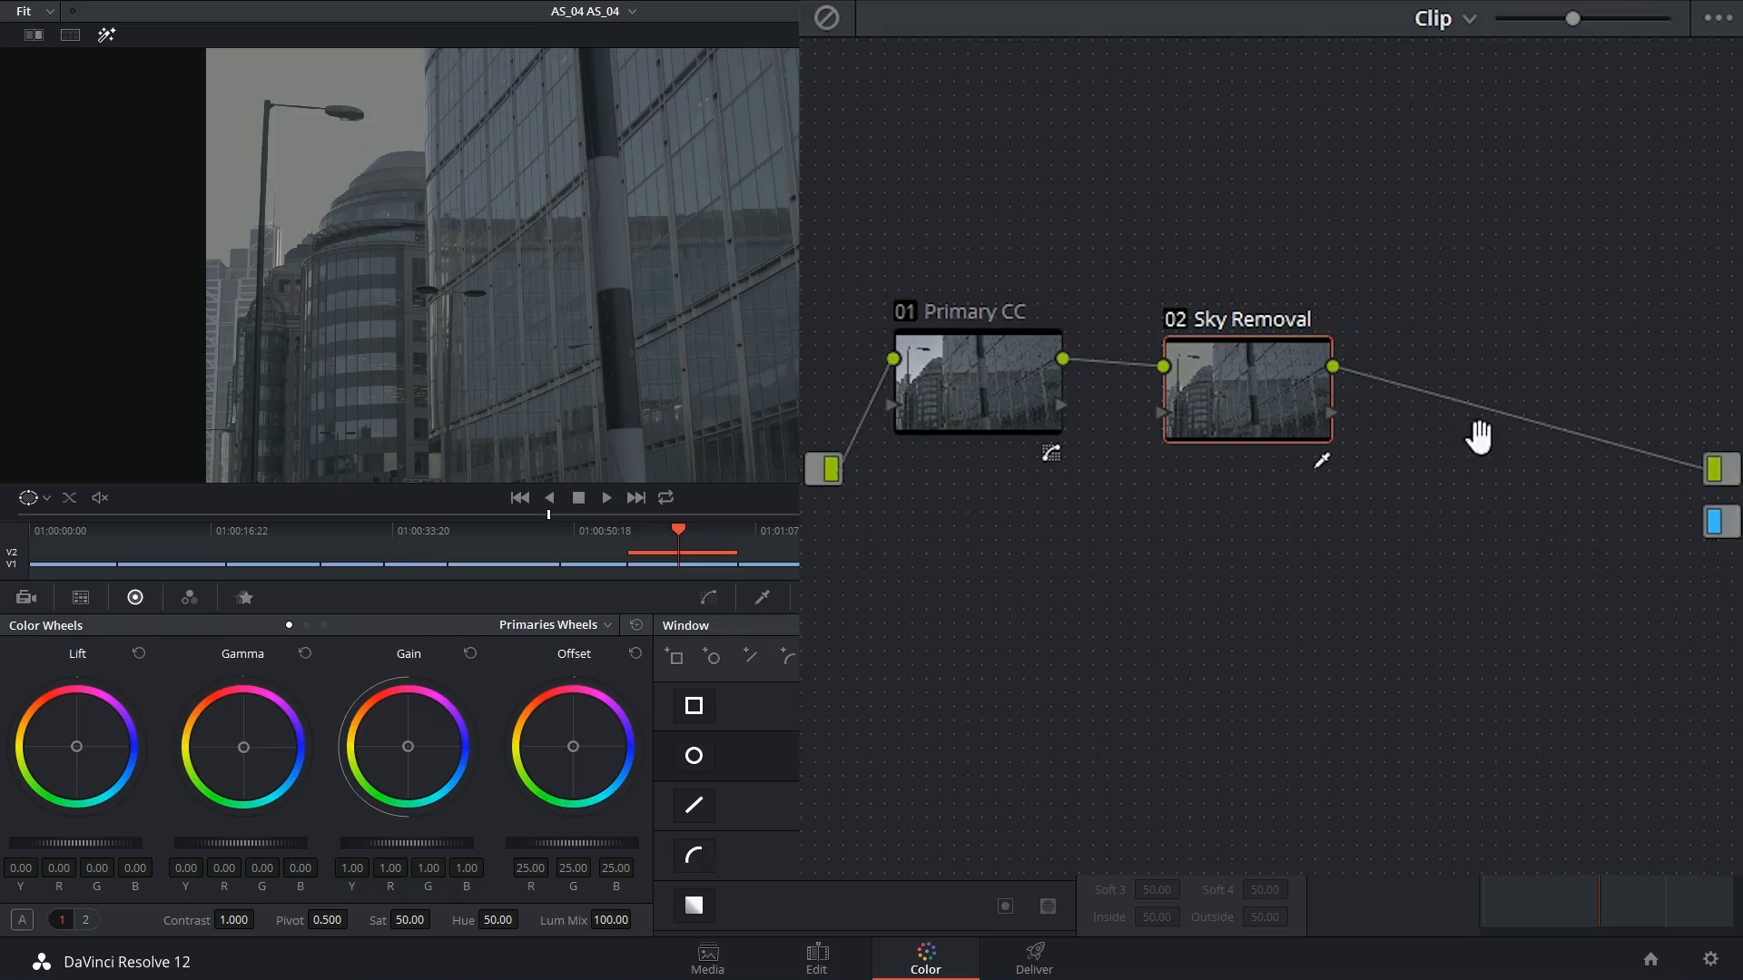
left_click_drag(1341, 417, 1715, 523)
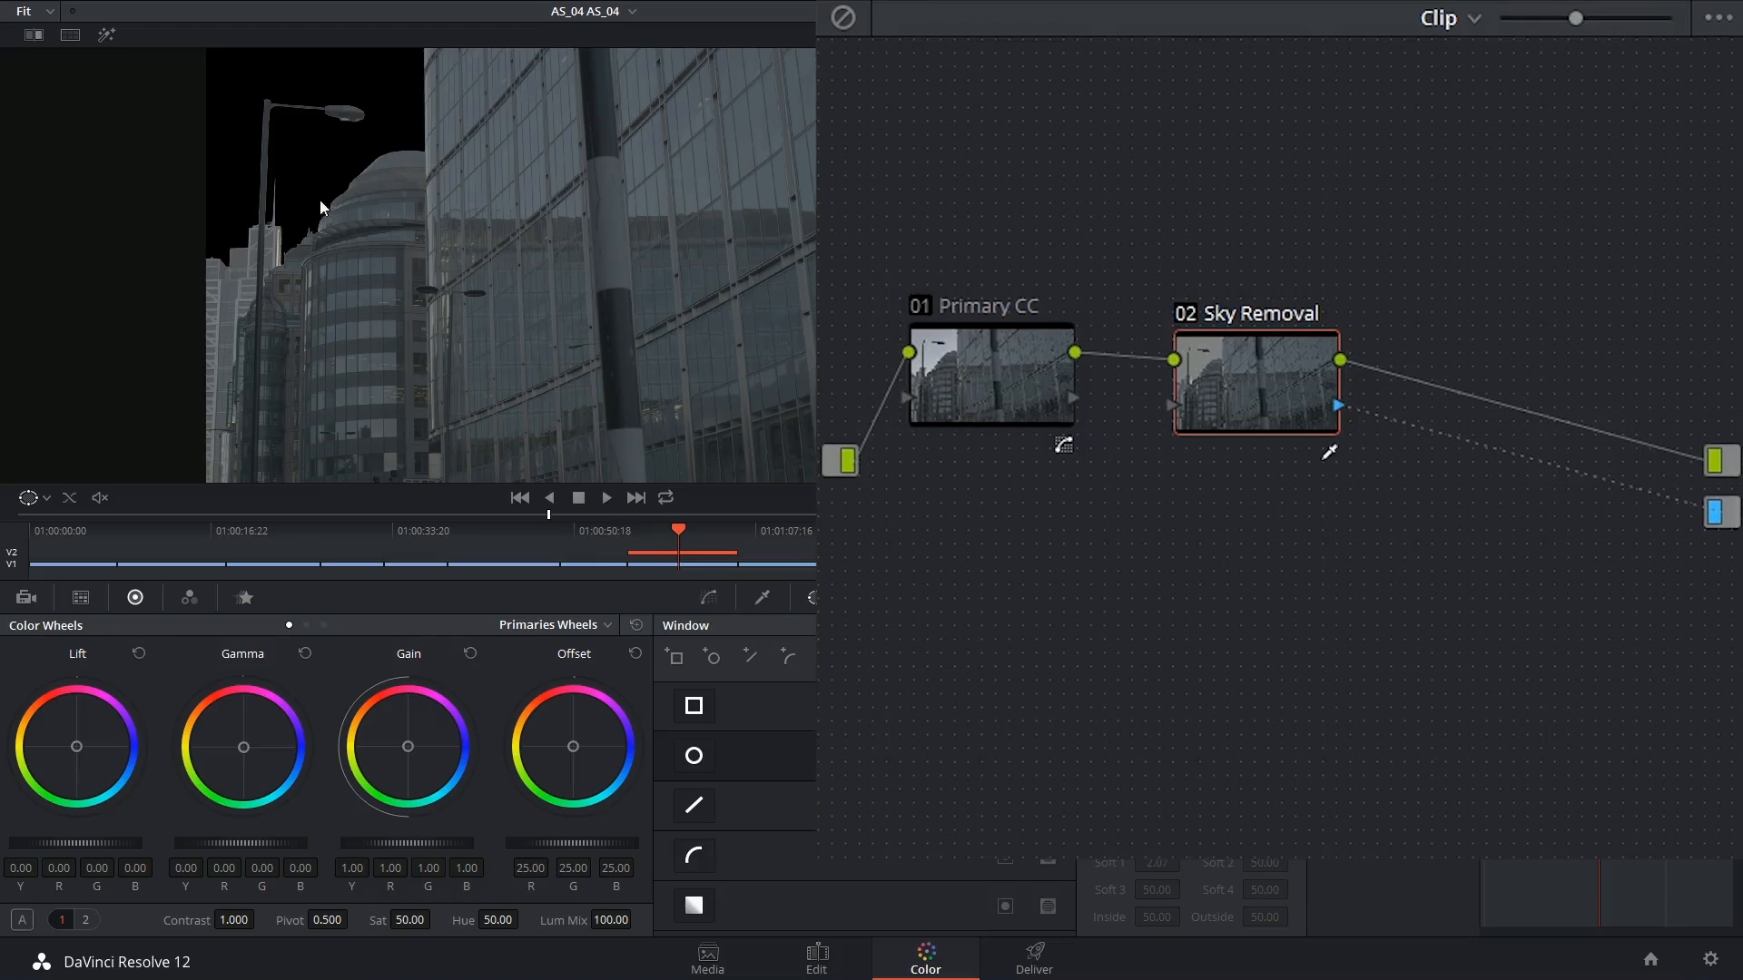
Select the V1 sky clip and pan it sideways in Sizing behind the buildings
left_click(724, 564)
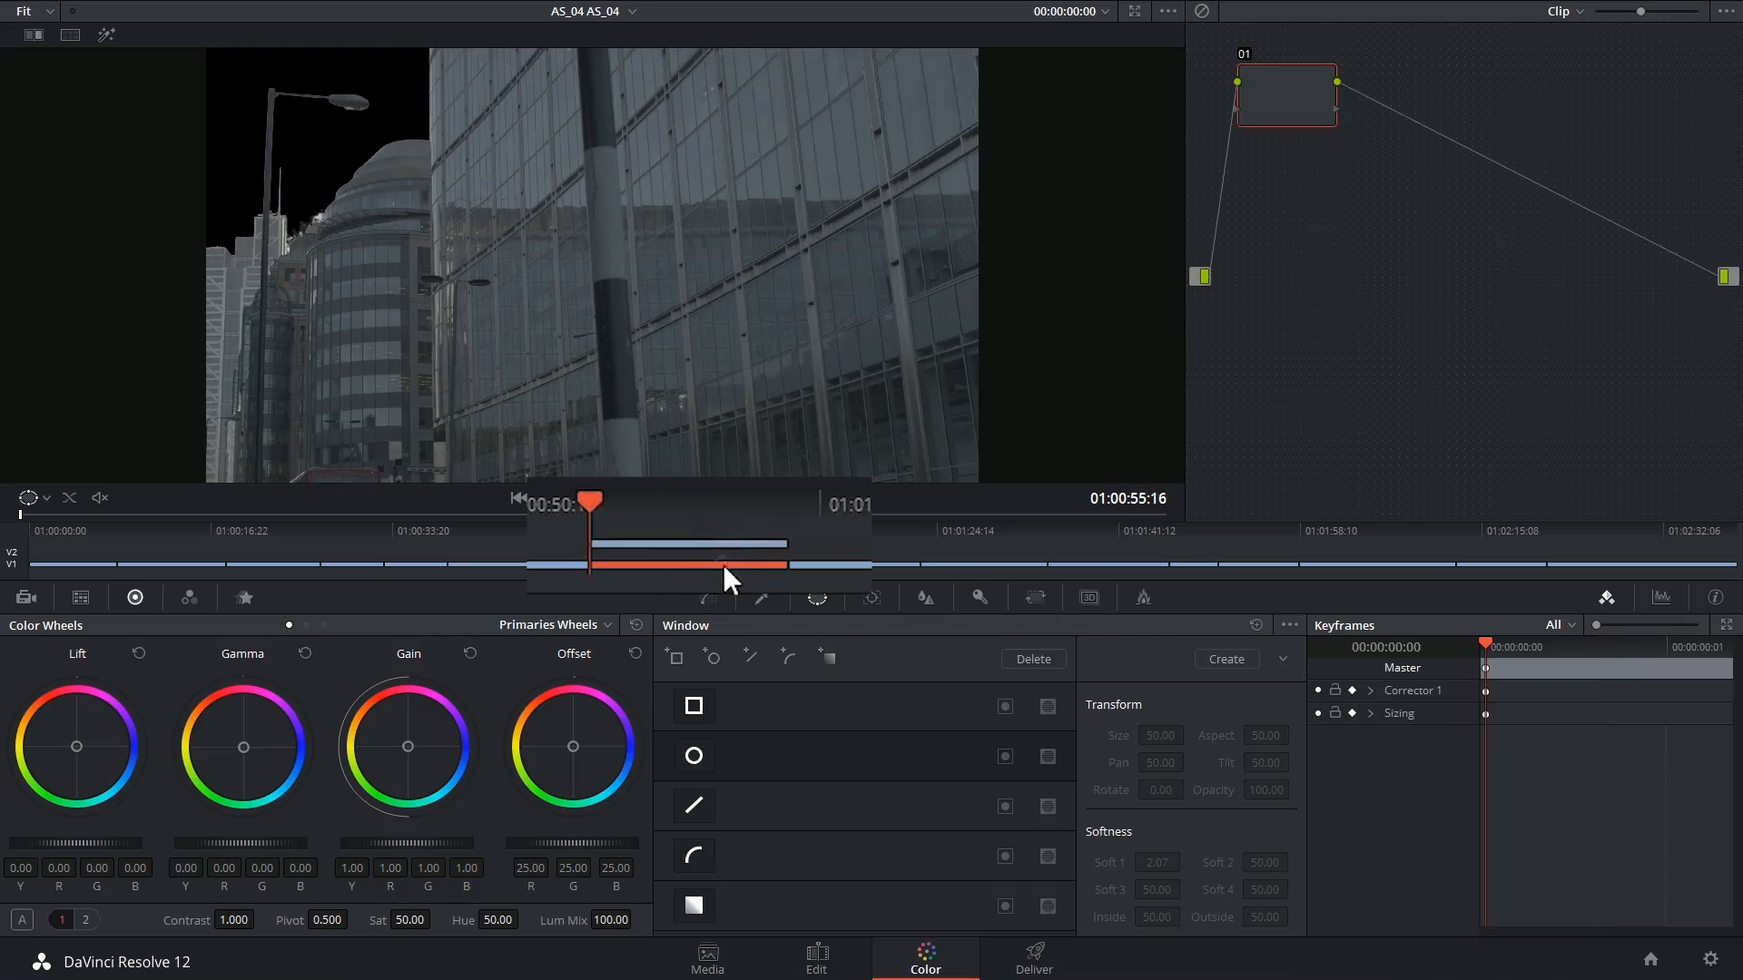
left_click_drag(1287, 219, 1305, 198)
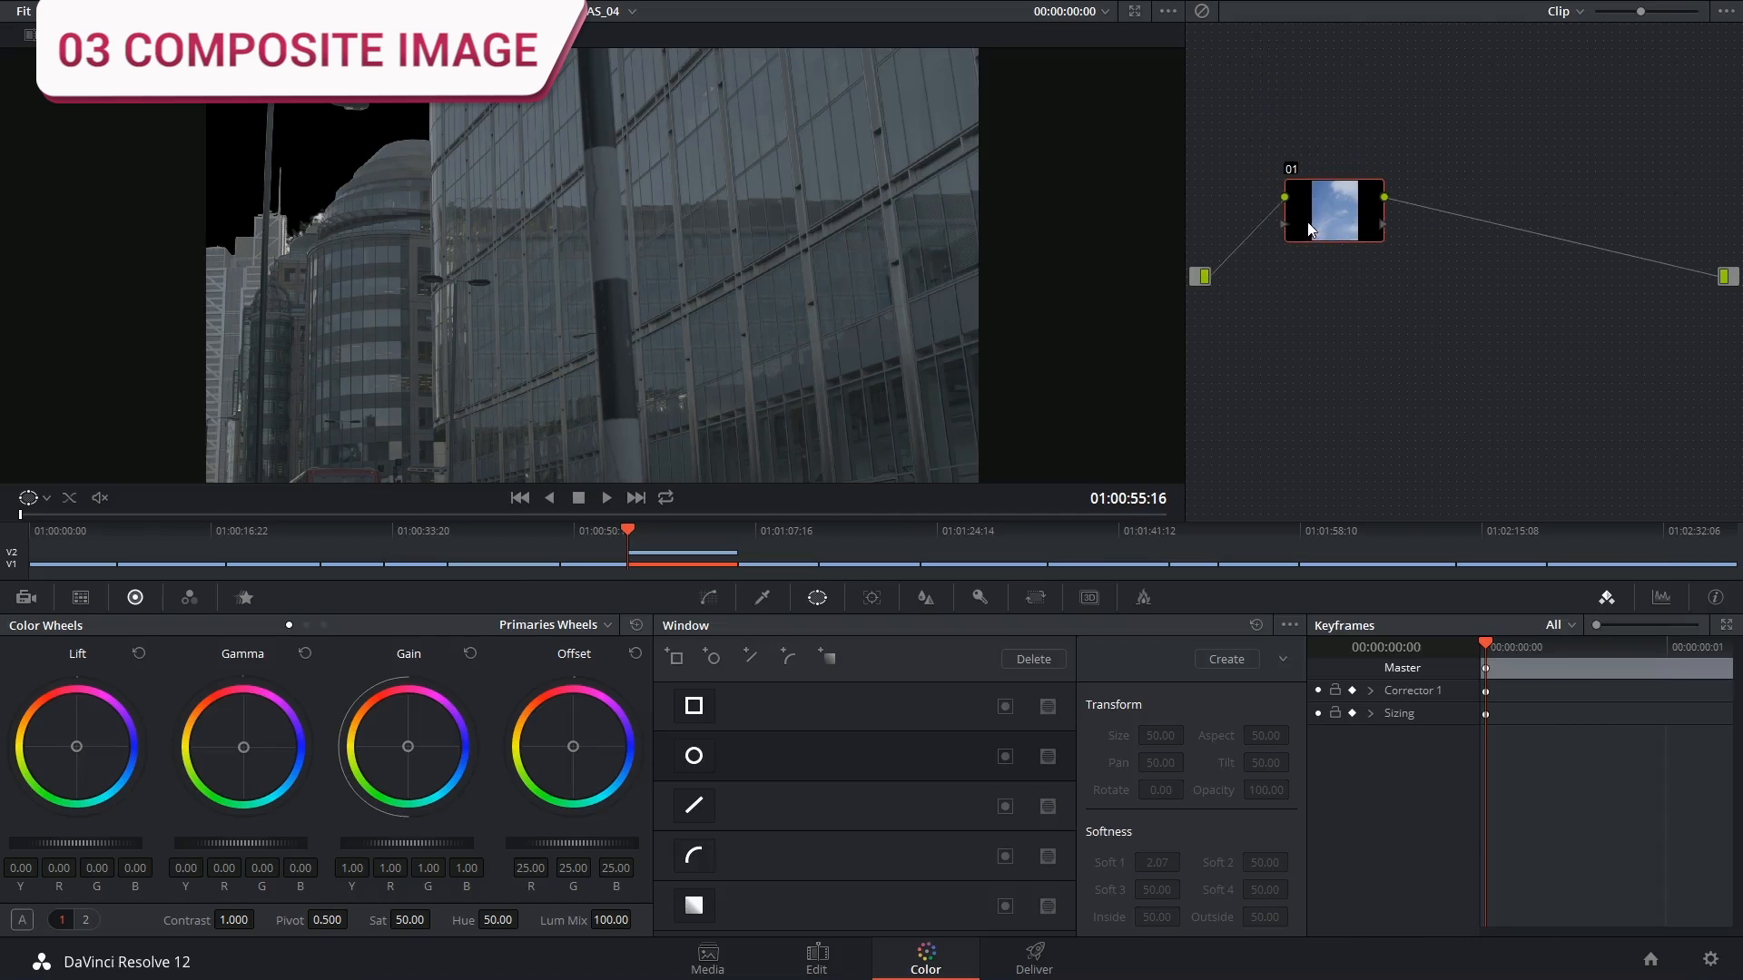
left_click(1036, 597)
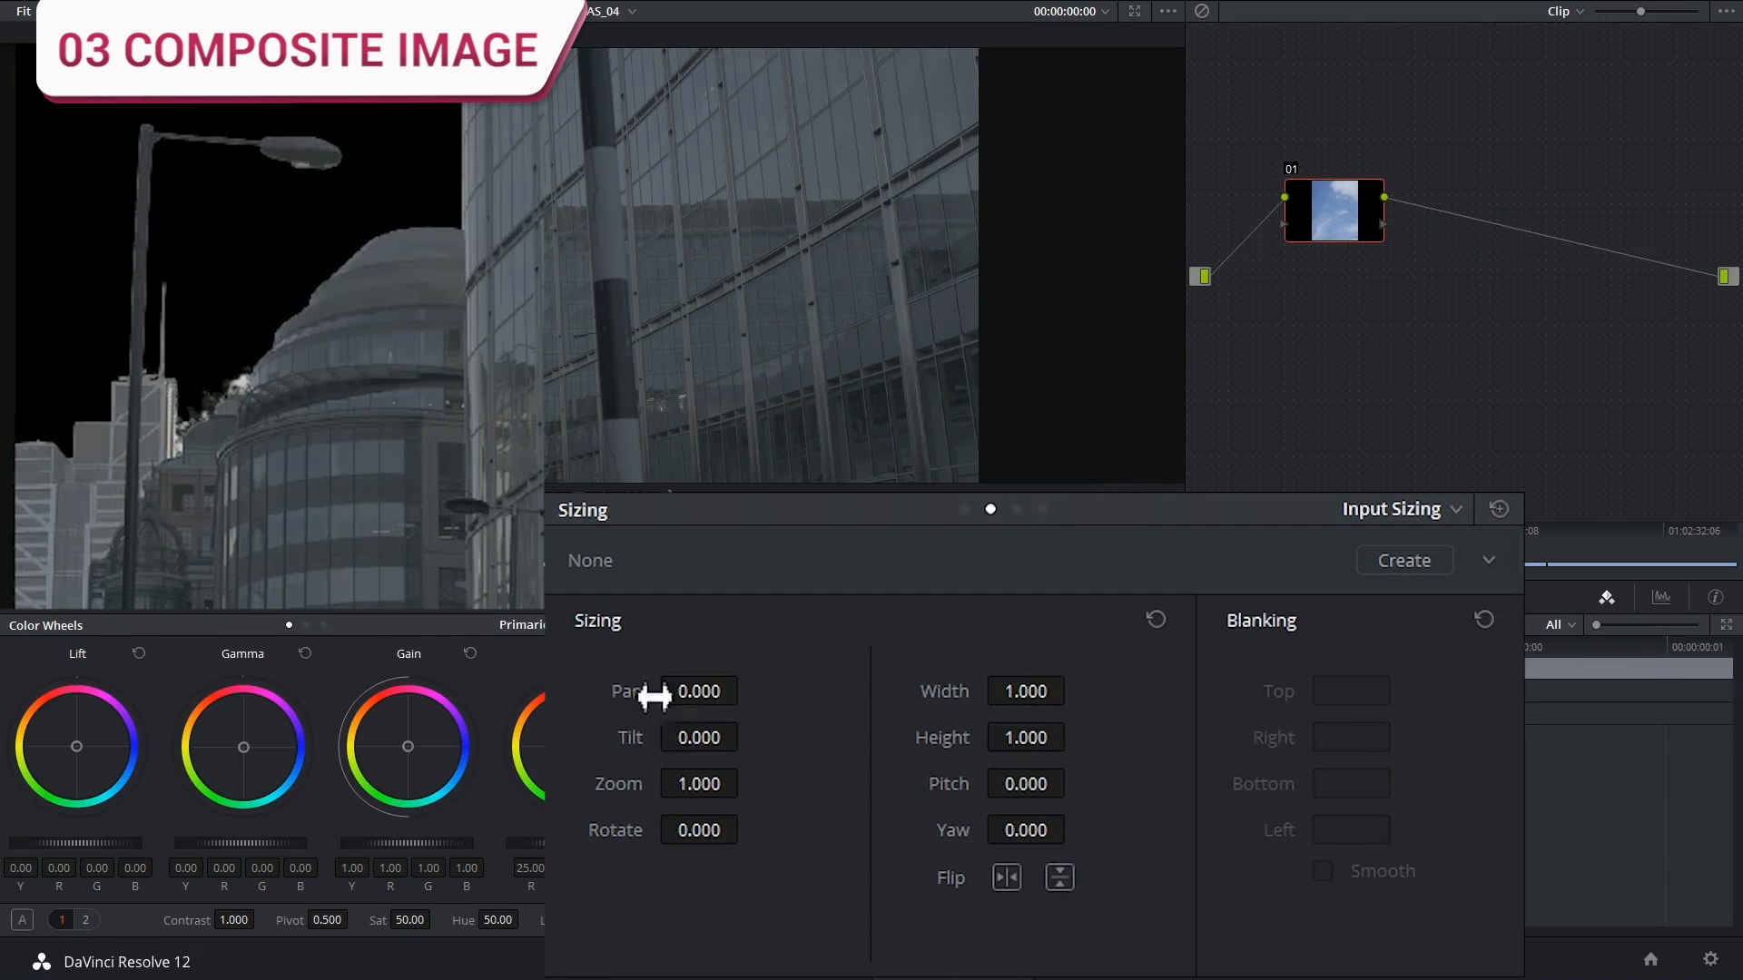
mouse_move(705, 701)
left_mouse_down()
mouse_move(715, 691)
mouse_move(682, 691)
mouse_move(700, 691)
left_mouse_up()
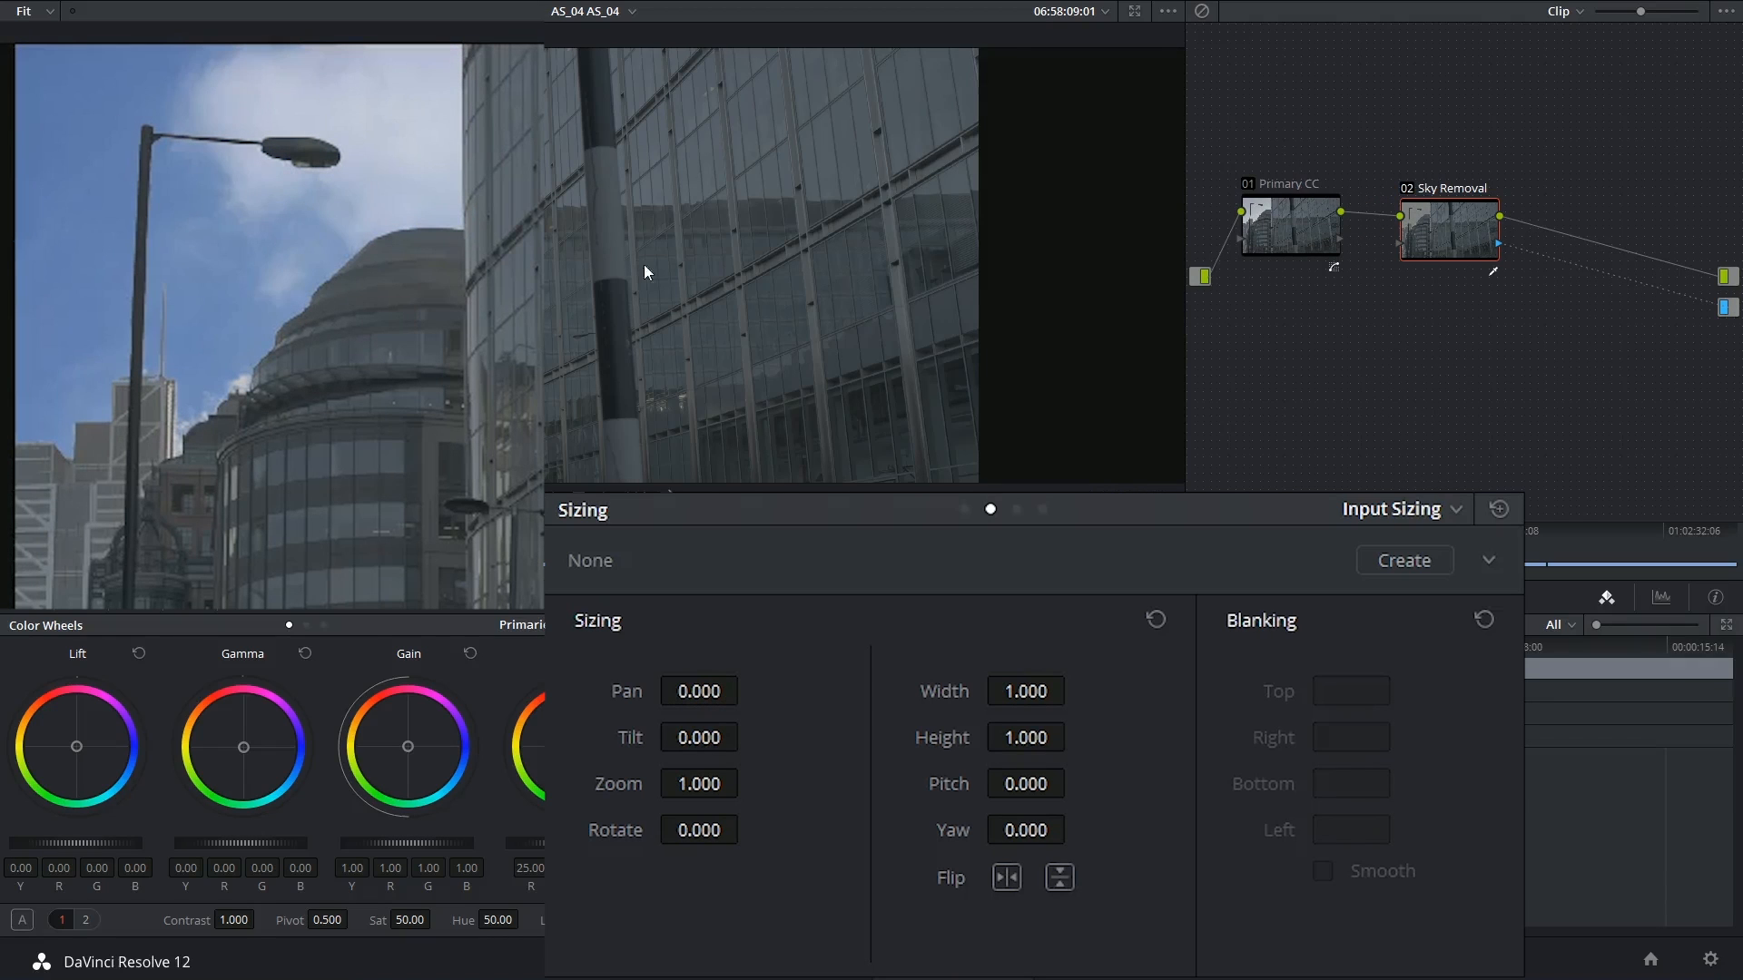
Back on the Sky Removal node, raise the qualifier Blur Radius to soften the matte edges
left_click_drag(1454, 229, 1457, 239)
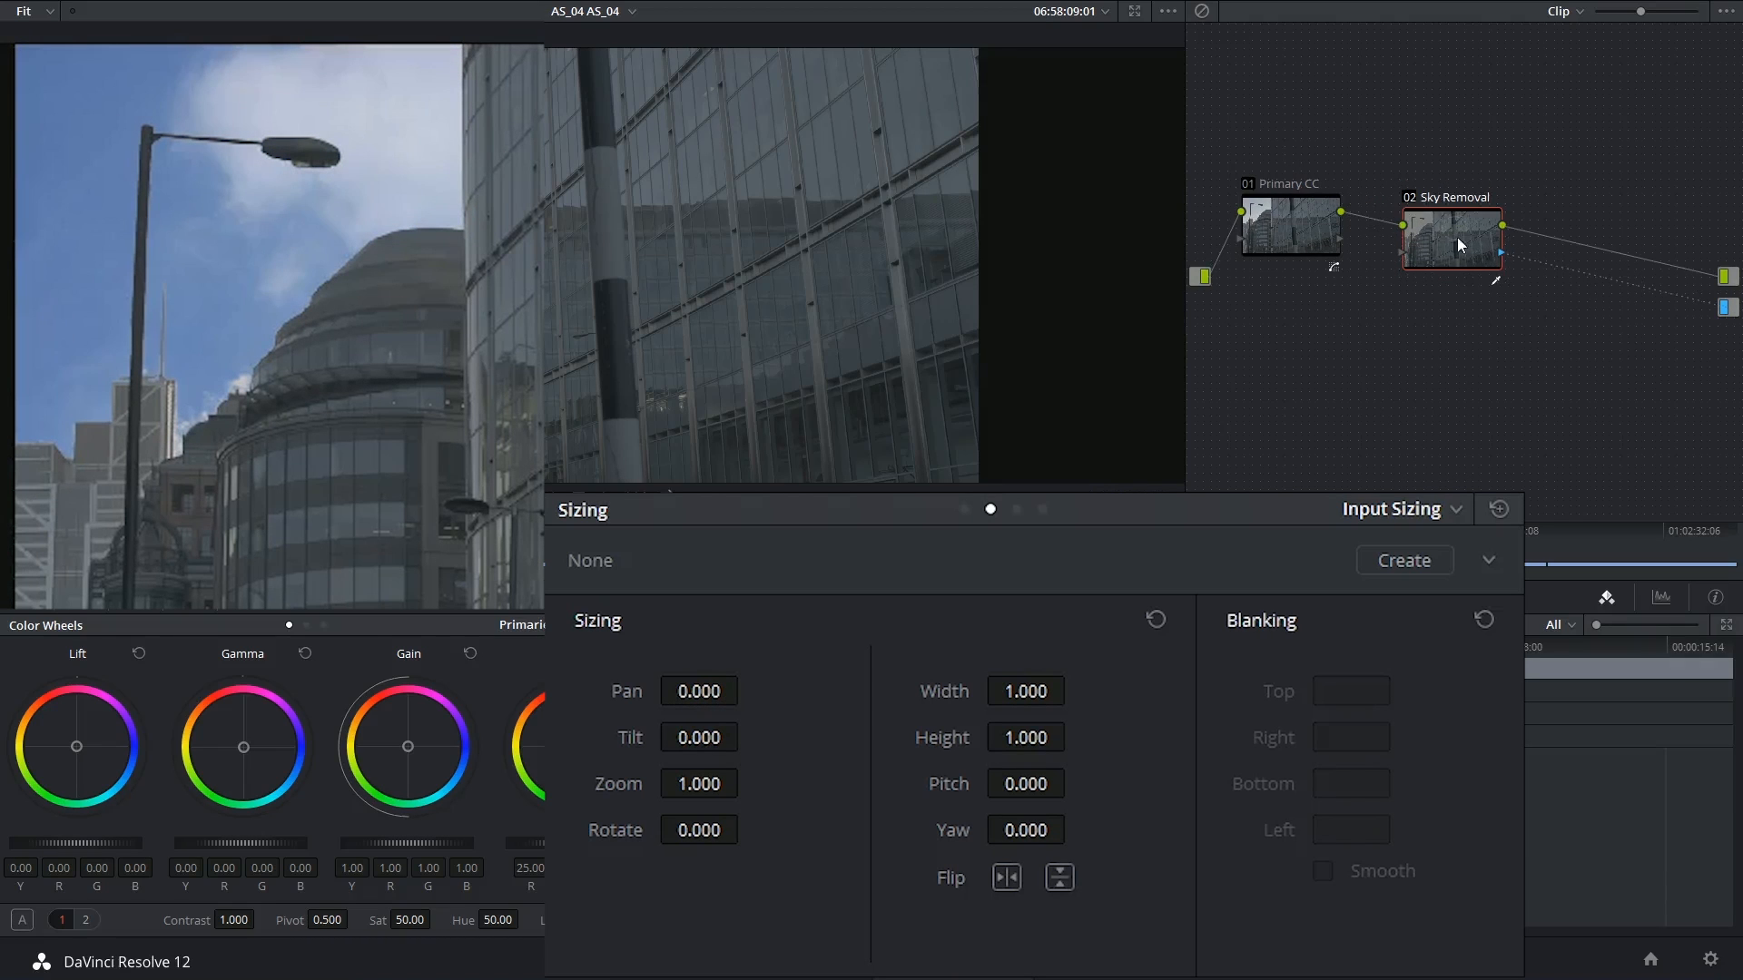
left_click(733, 597)
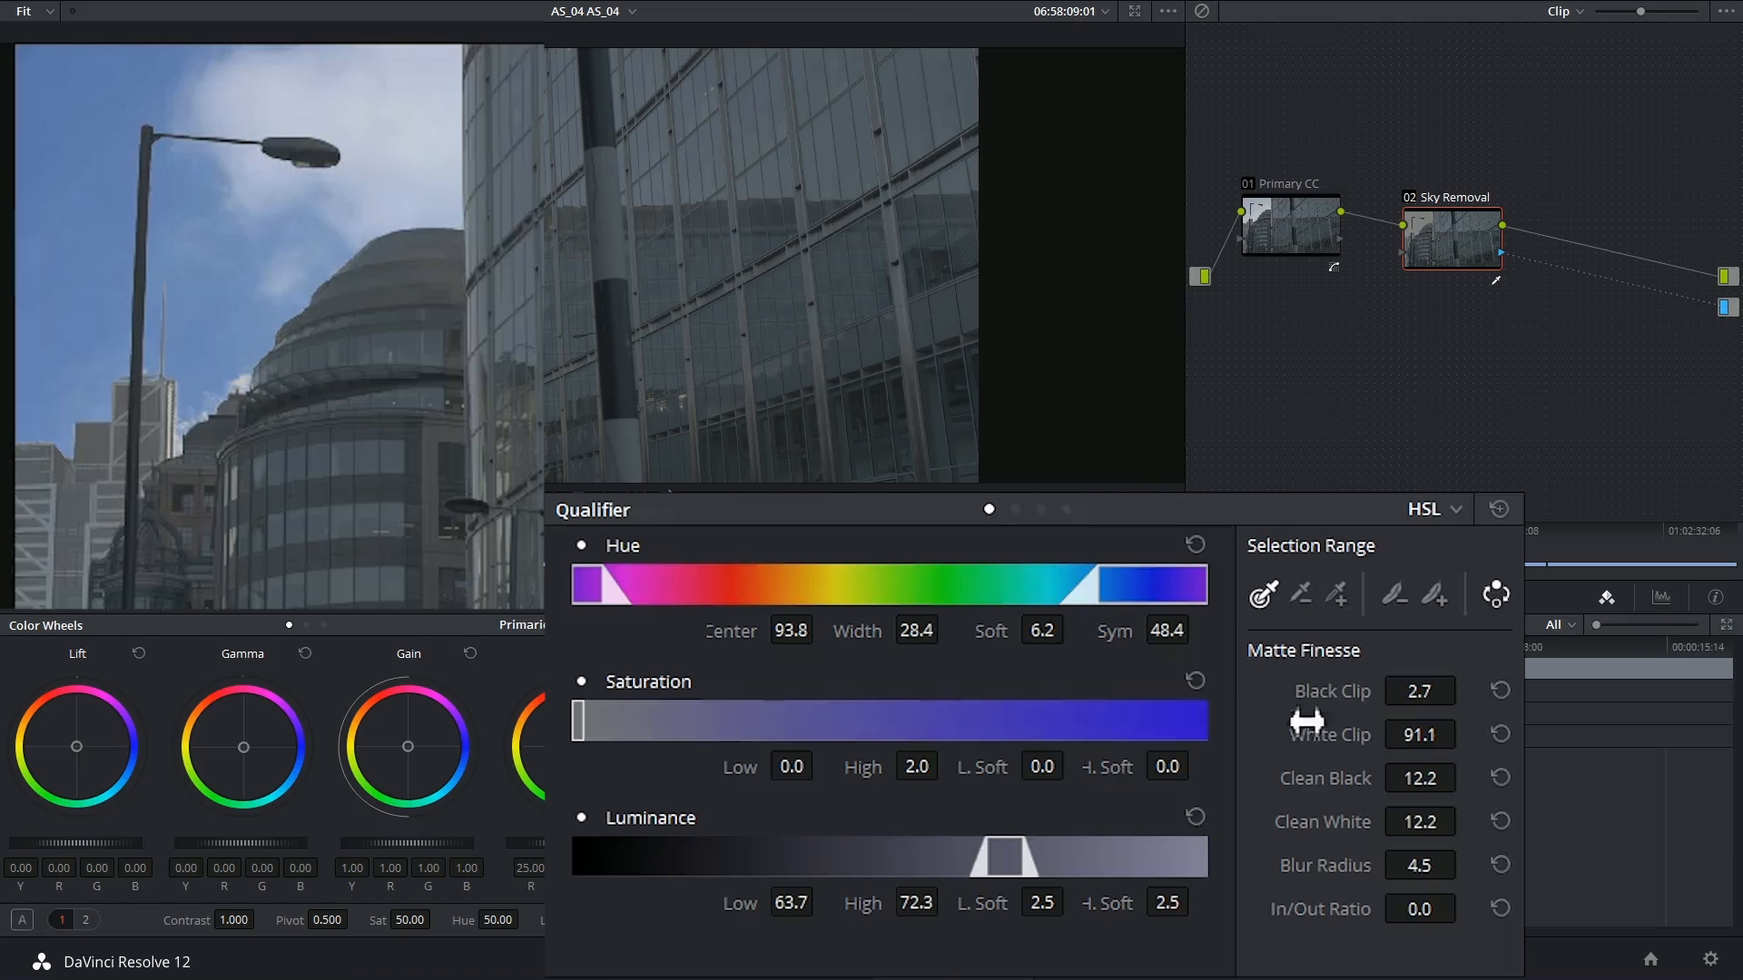
left_click_drag(1463, 874, 1464, 911)
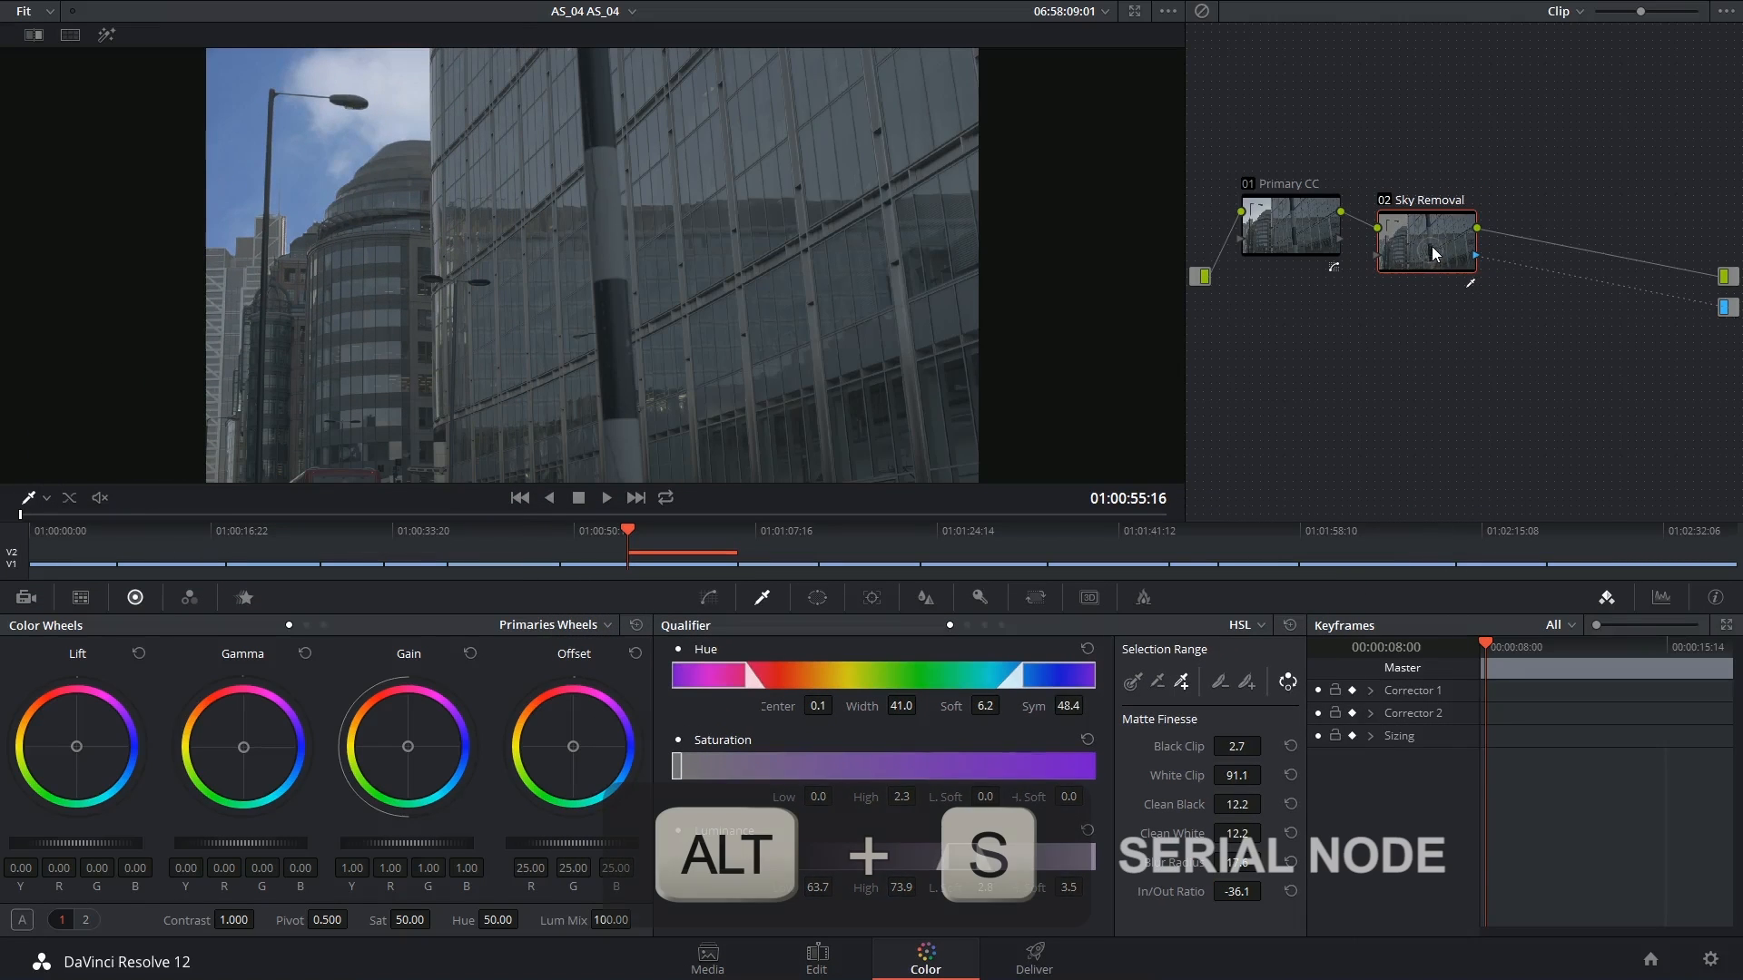
Add a third serial node after Sky Removal named 'Primary Out'
key("alt+s")
right_click(1572, 191)
left_click(1593, 270)
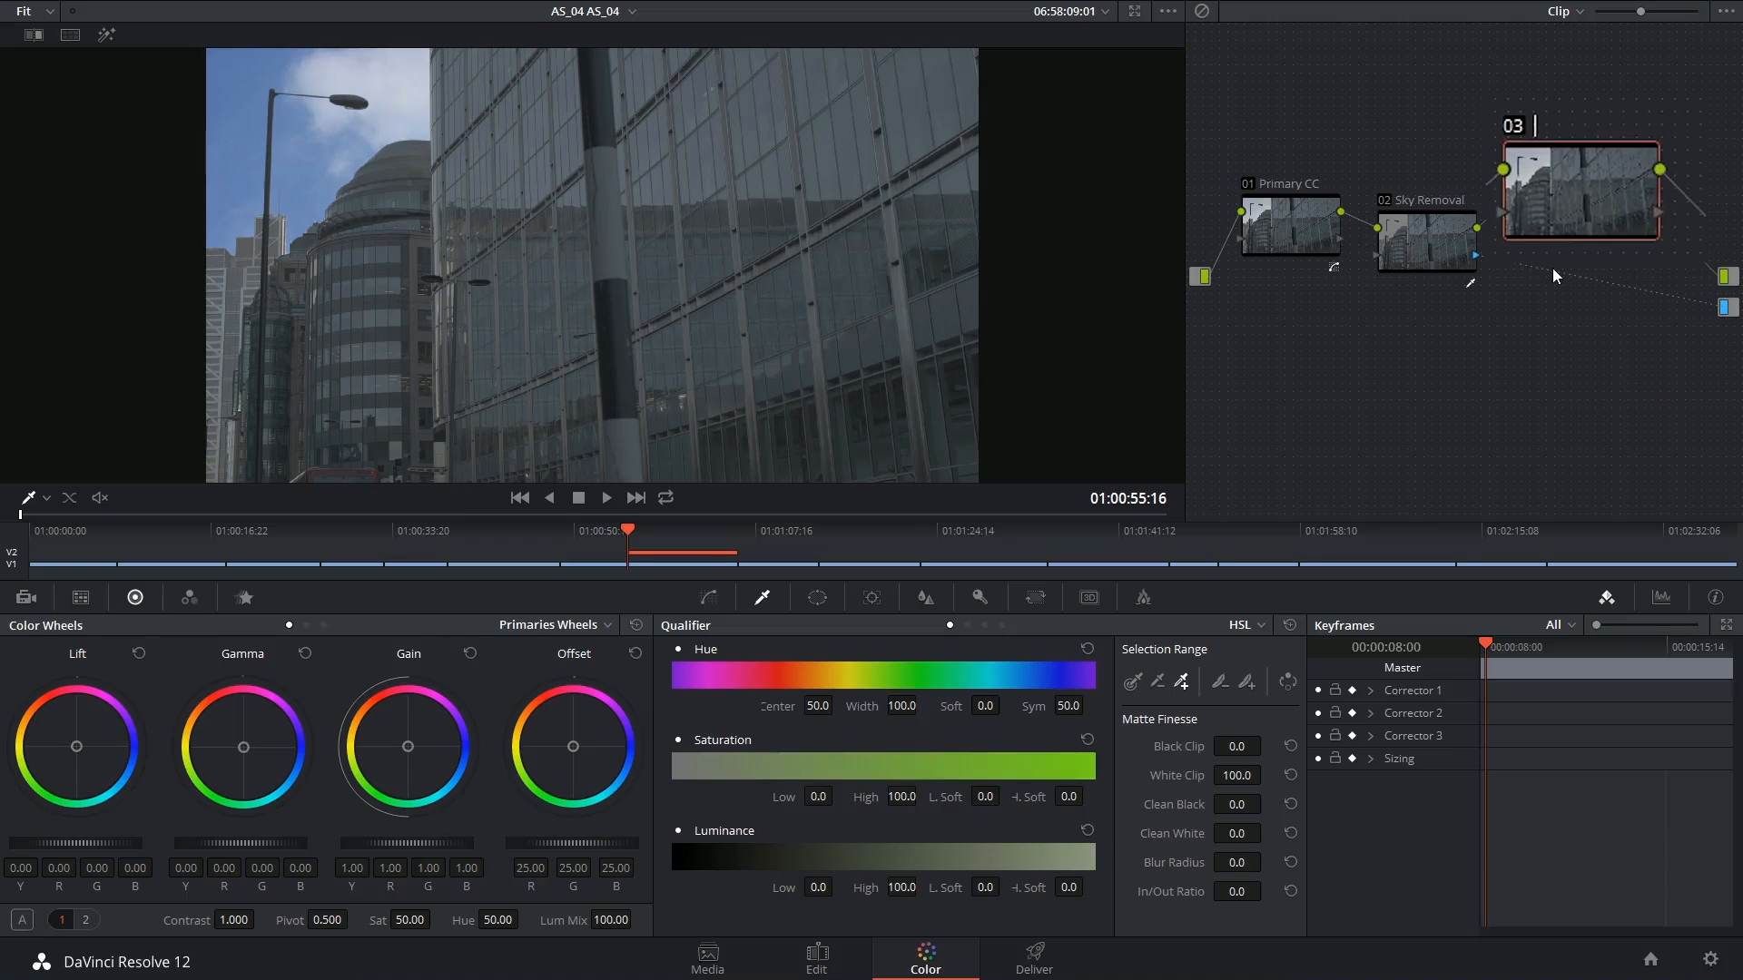
type("Primary Out")
key("Return")
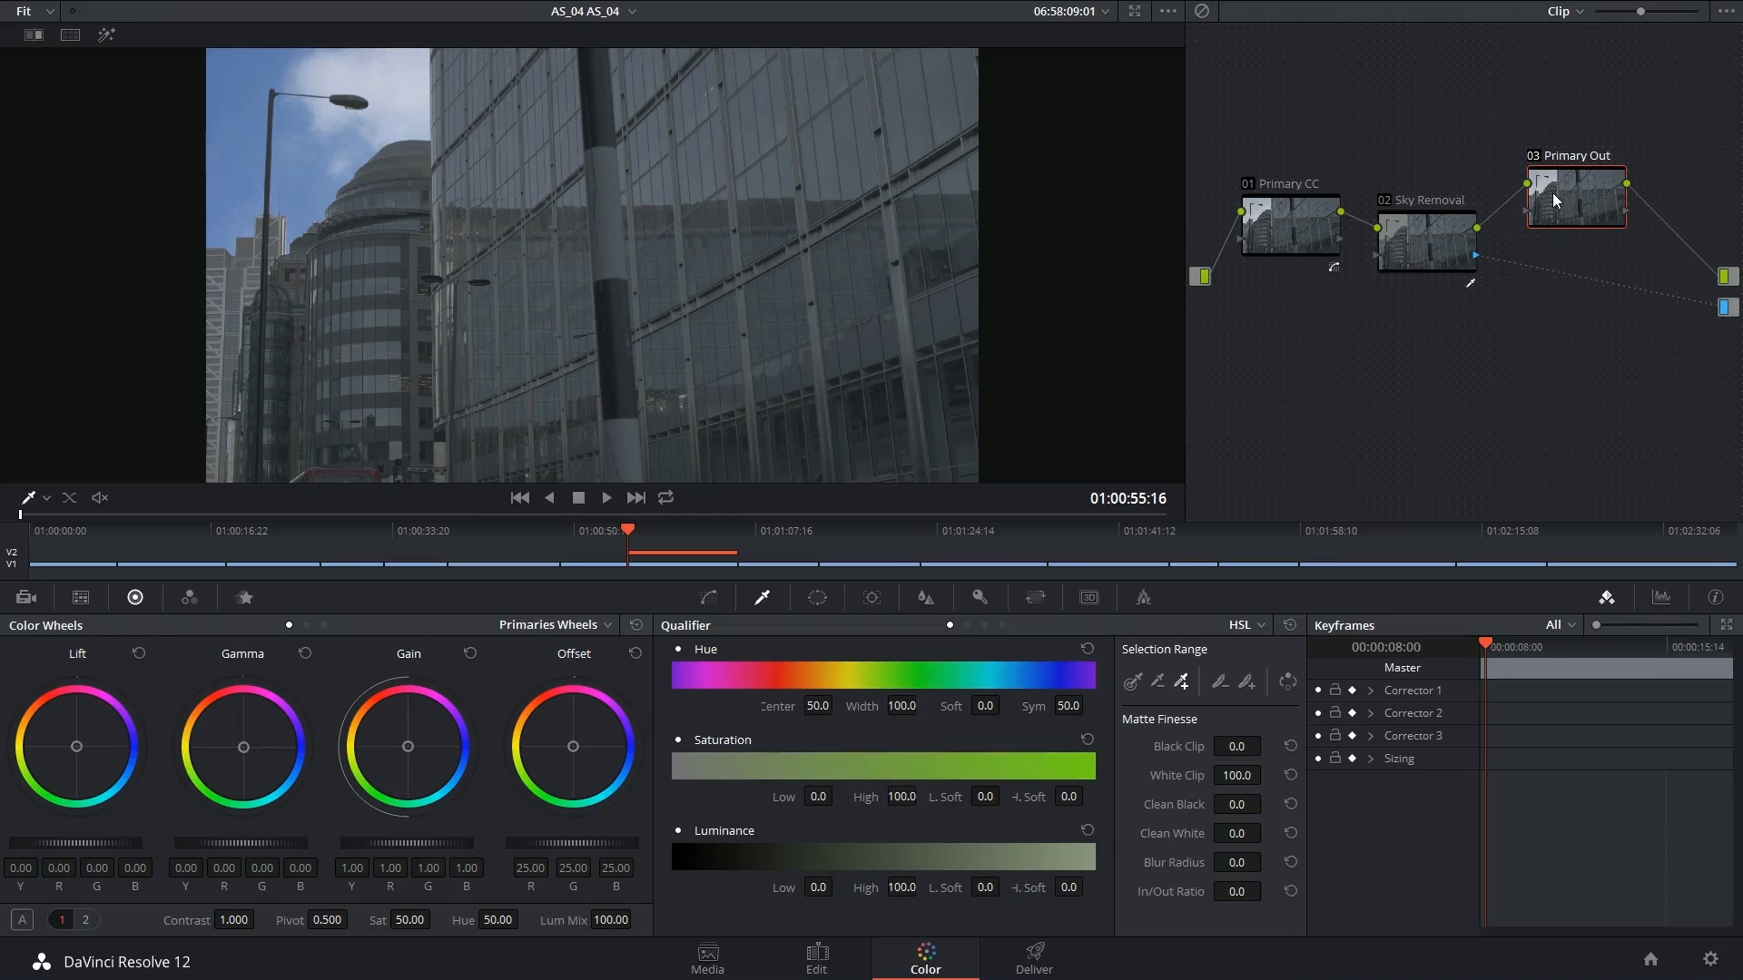
Give Primary Out an S-curve for contrast, rebalance the colour wheels and raise saturation to 64.20
left_click(710, 598)
left_click_drag(786, 842, 786, 853)
left_click_drag(899, 770, 890, 727)
left_click_drag(786, 852, 771, 860)
left_click_drag(234, 921, 215, 921)
left_click_drag(770, 860, 755, 873)
left_click_drag(890, 727, 882, 718)
left_click_drag(573, 747, 575, 751)
left_click_drag(882, 718, 875, 724)
left_click_drag(574, 748, 564, 768)
left_click_drag(409, 747, 420, 764)
left_click_drag(243, 747, 222, 735)
left_click_drag(397, 920, 410, 921)
left_click(635, 654)
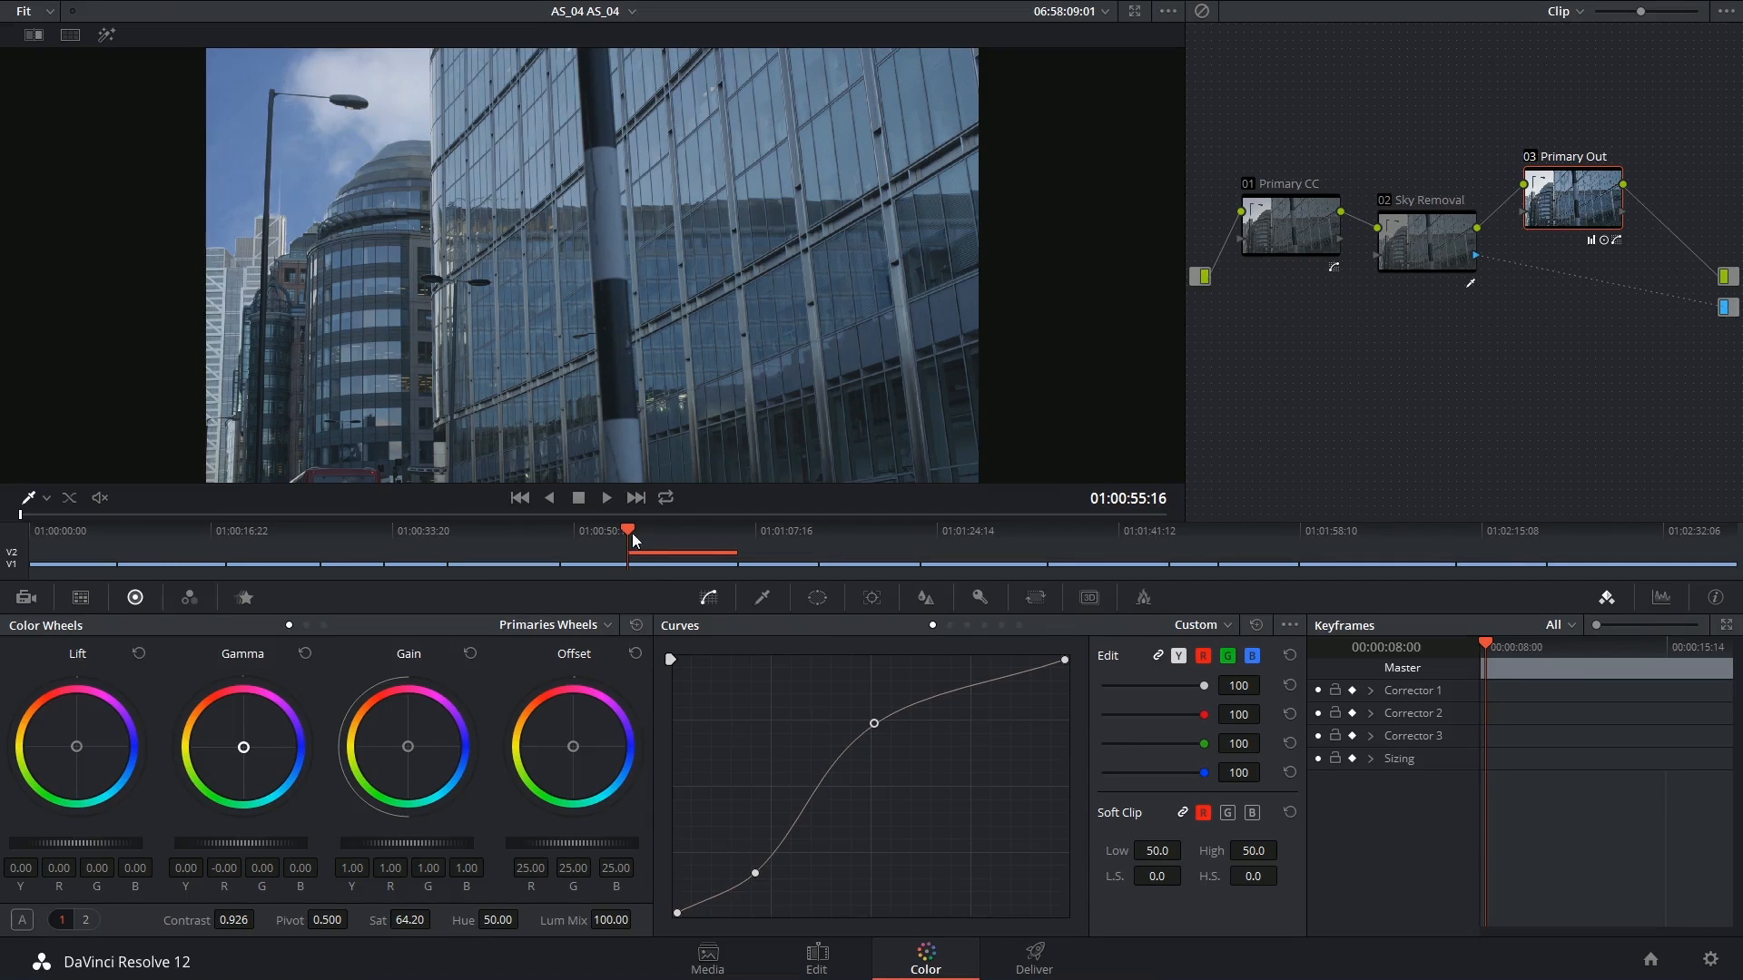
mouse_move(631, 538)
left_mouse_down()
mouse_move(694, 532)
mouse_move(654, 542)
left_mouse_up()
Make the V1 sky clip a compound clip named Sky_Match_Move and set the Tracker to Stabilizer
left_click(872, 598)
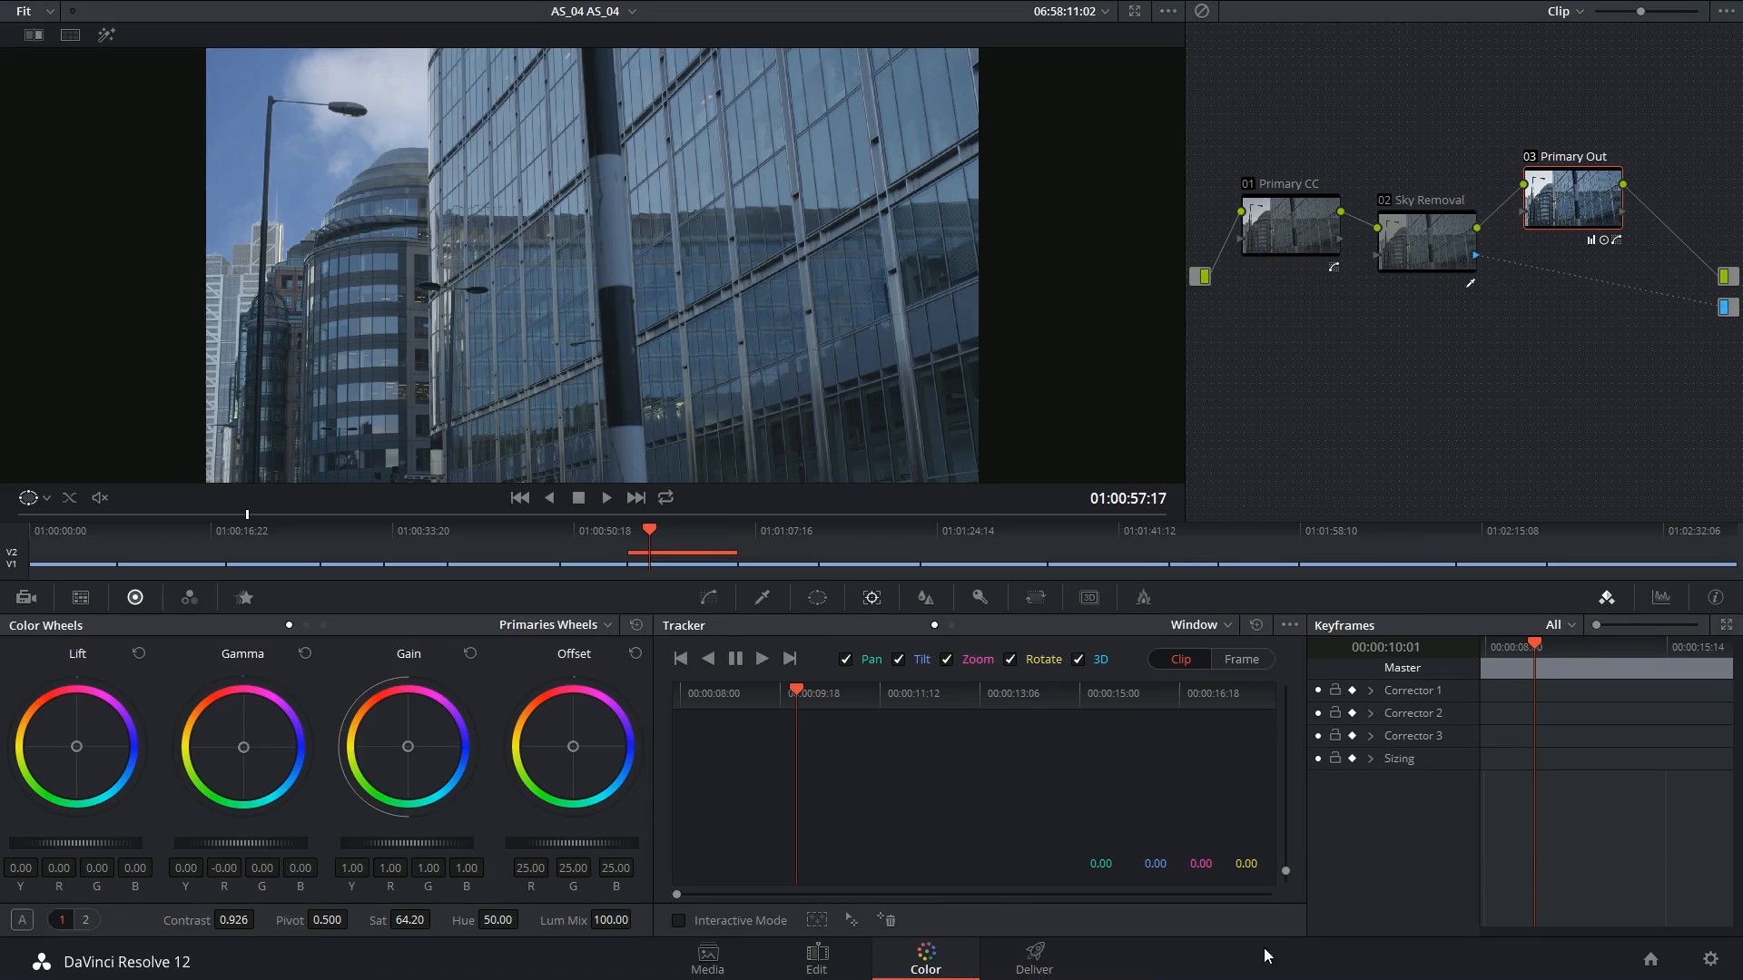
left_click(816, 953)
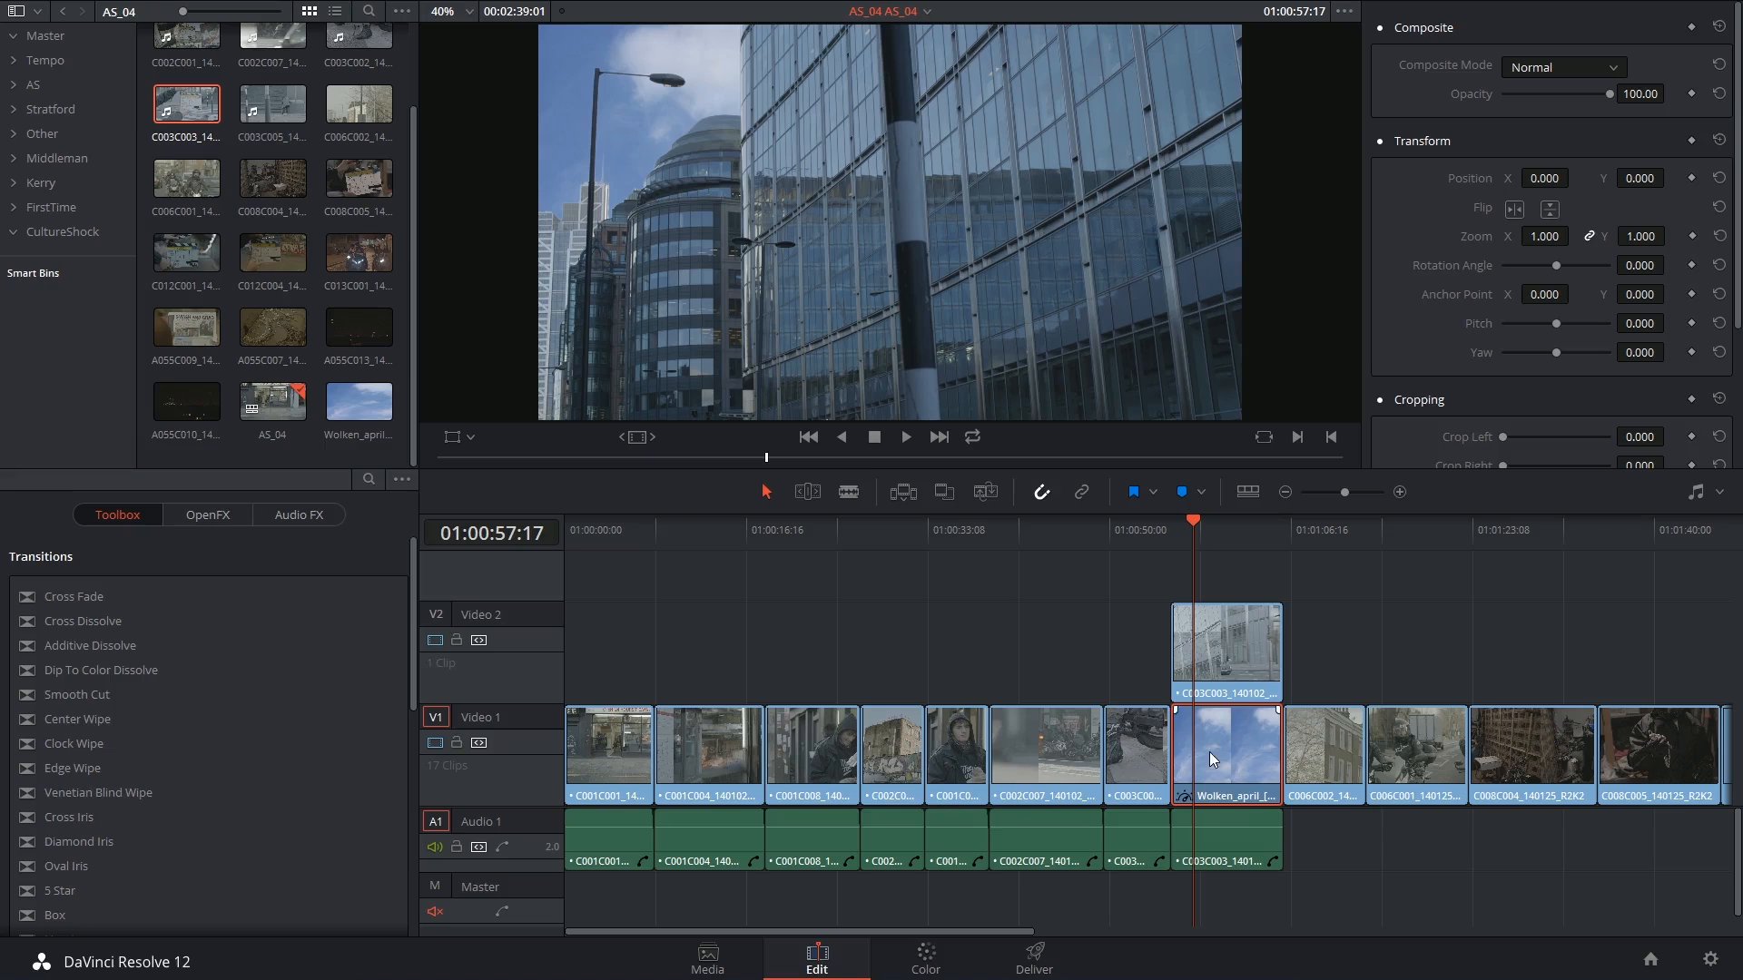
right_click(1217, 748)
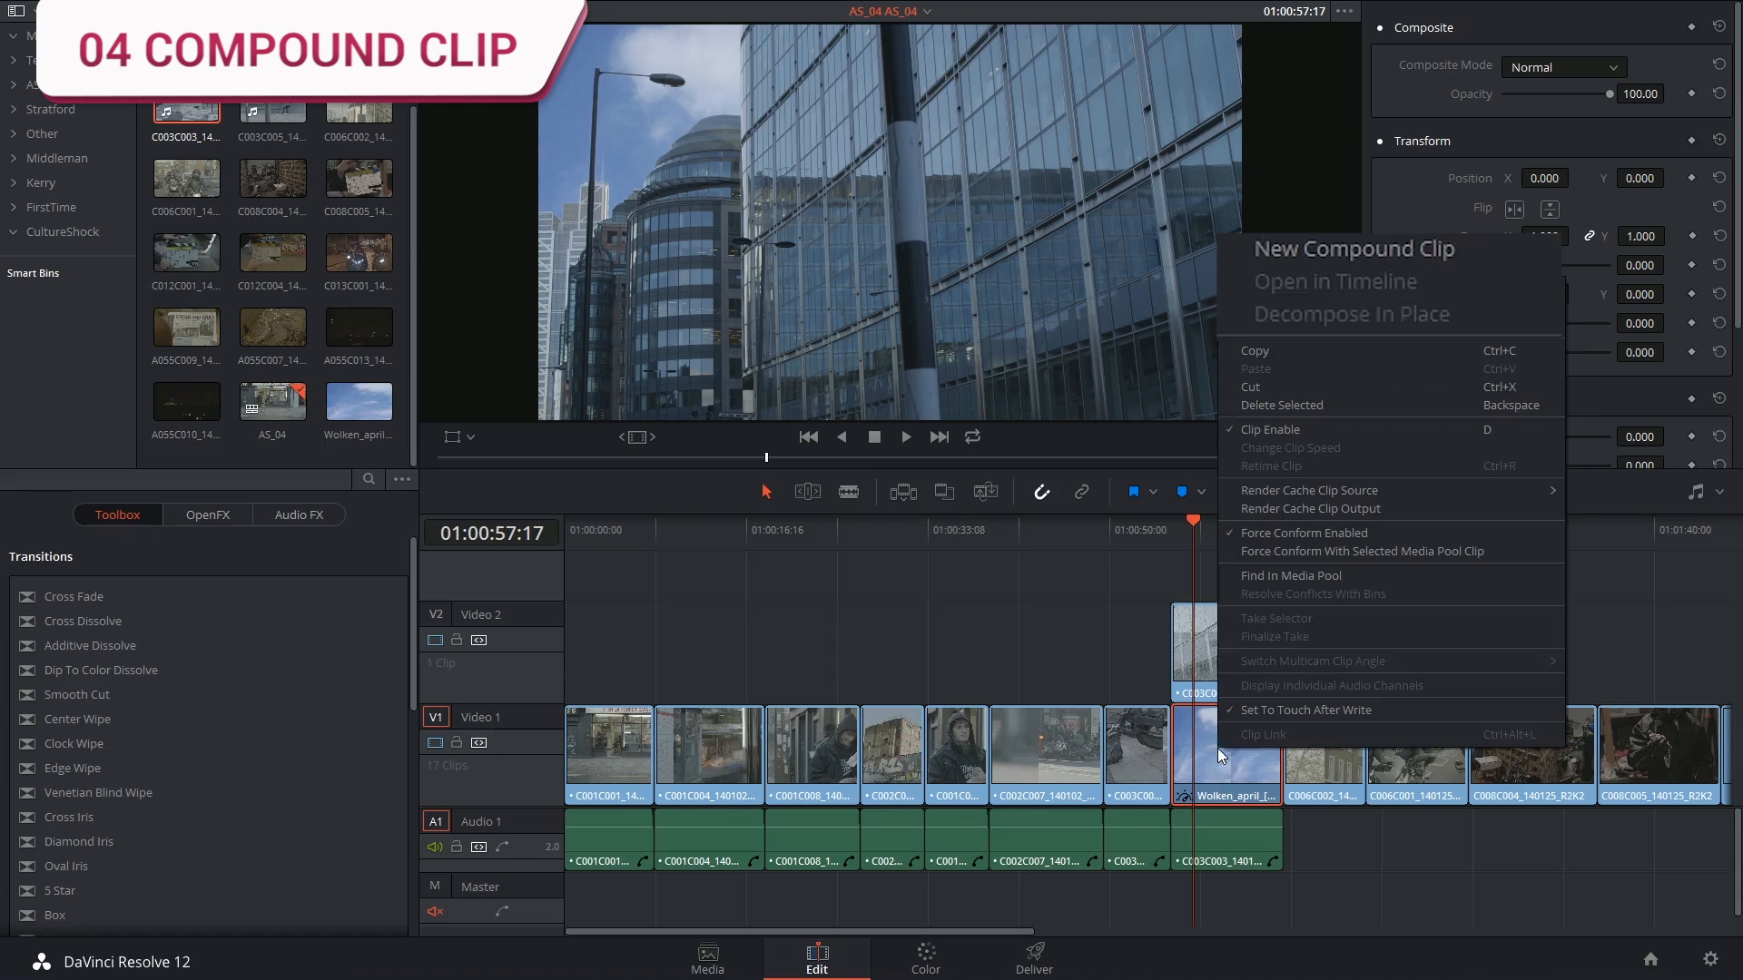
left_click(1362, 242)
type("Sky_Match_Move")
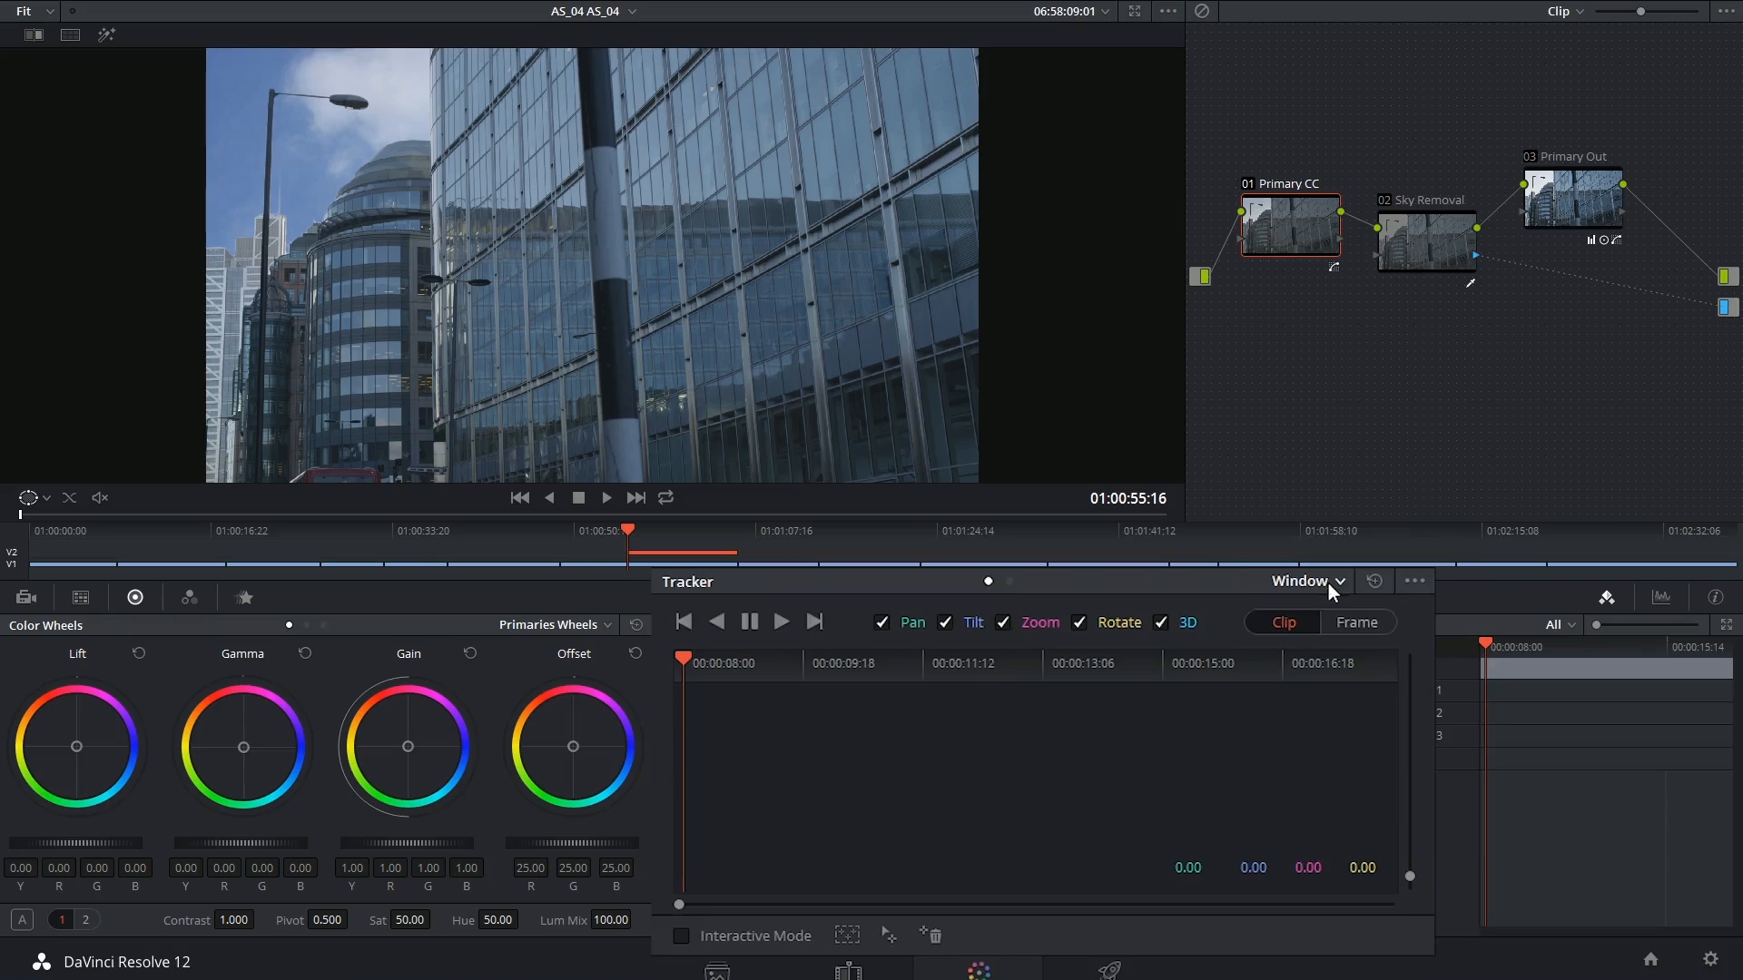
left_click(1442, 536)
left_click(1440, 596)
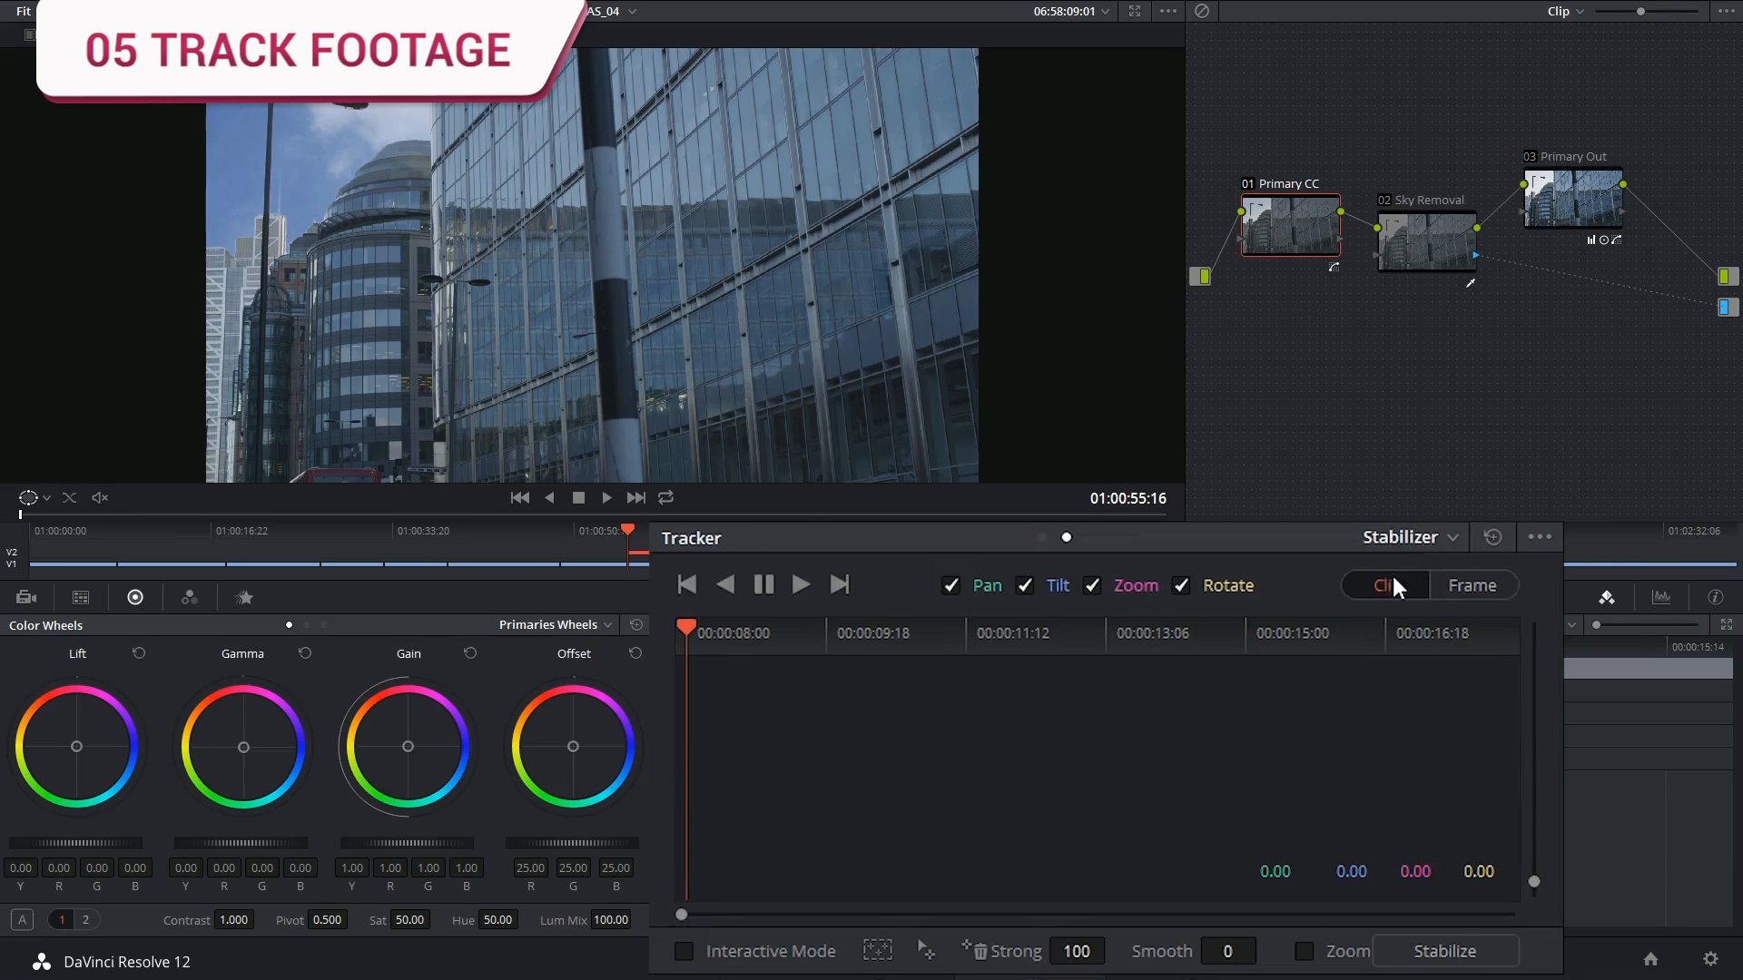
Track the building shot forward in the Stabilizer and return to its first frame
left_click(794, 584)
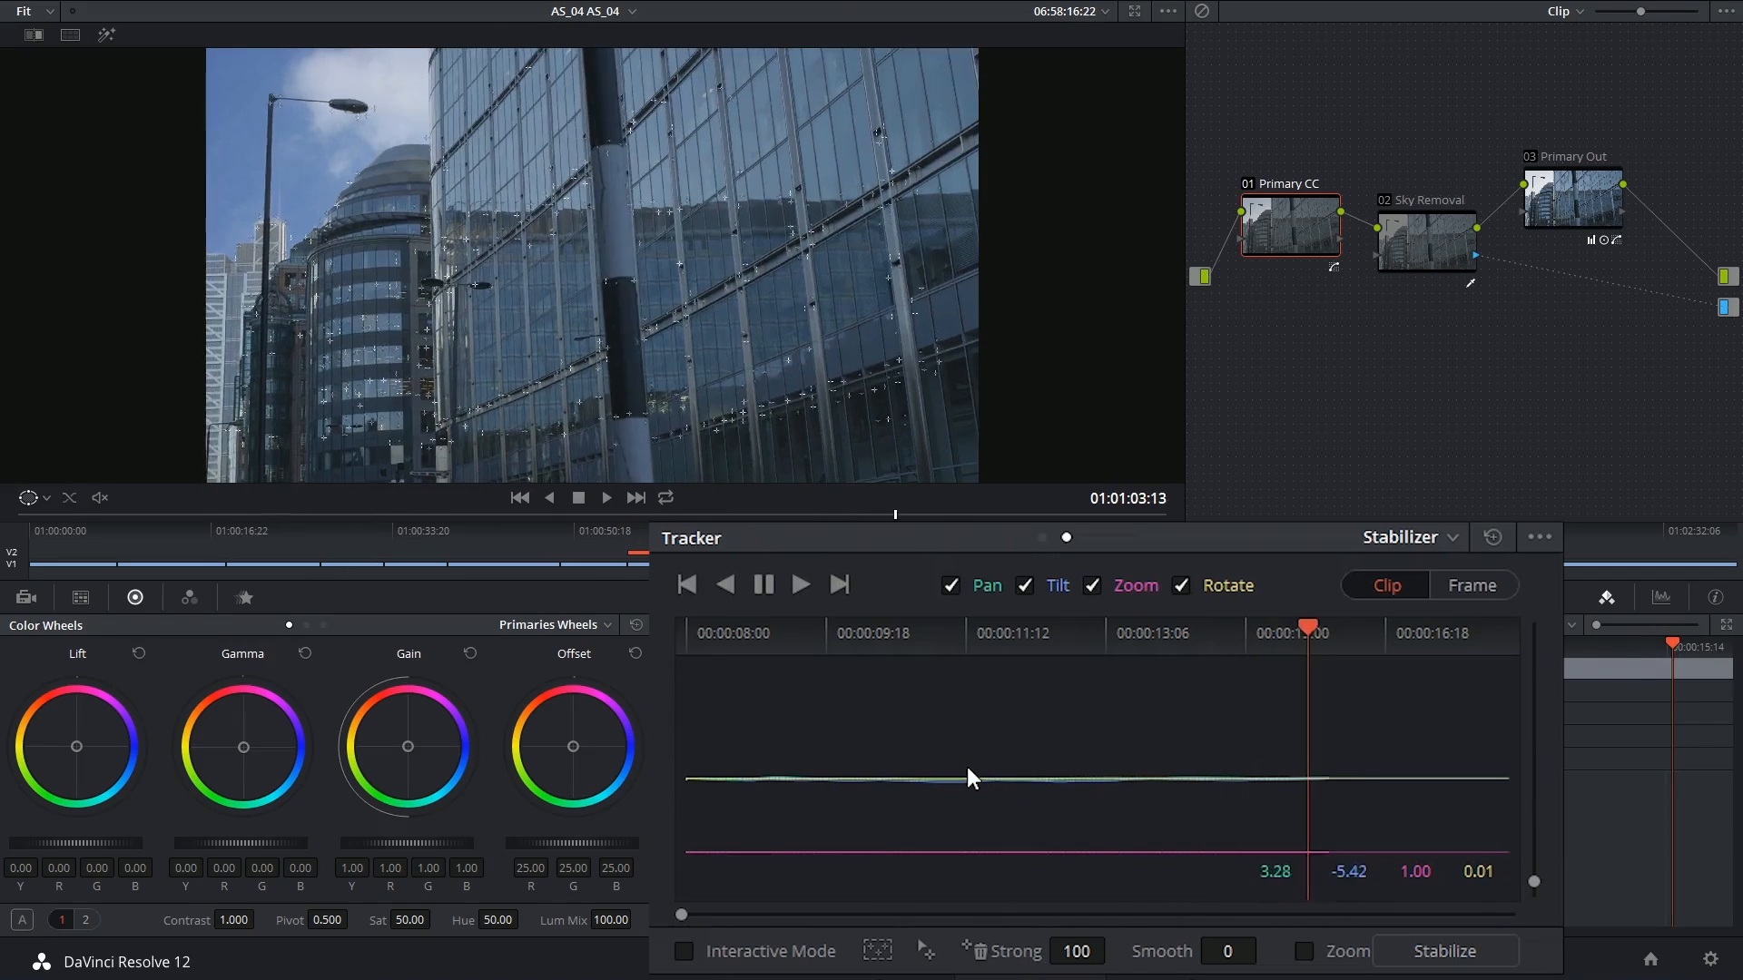
left_click_drag(1554, 632, 623, 714)
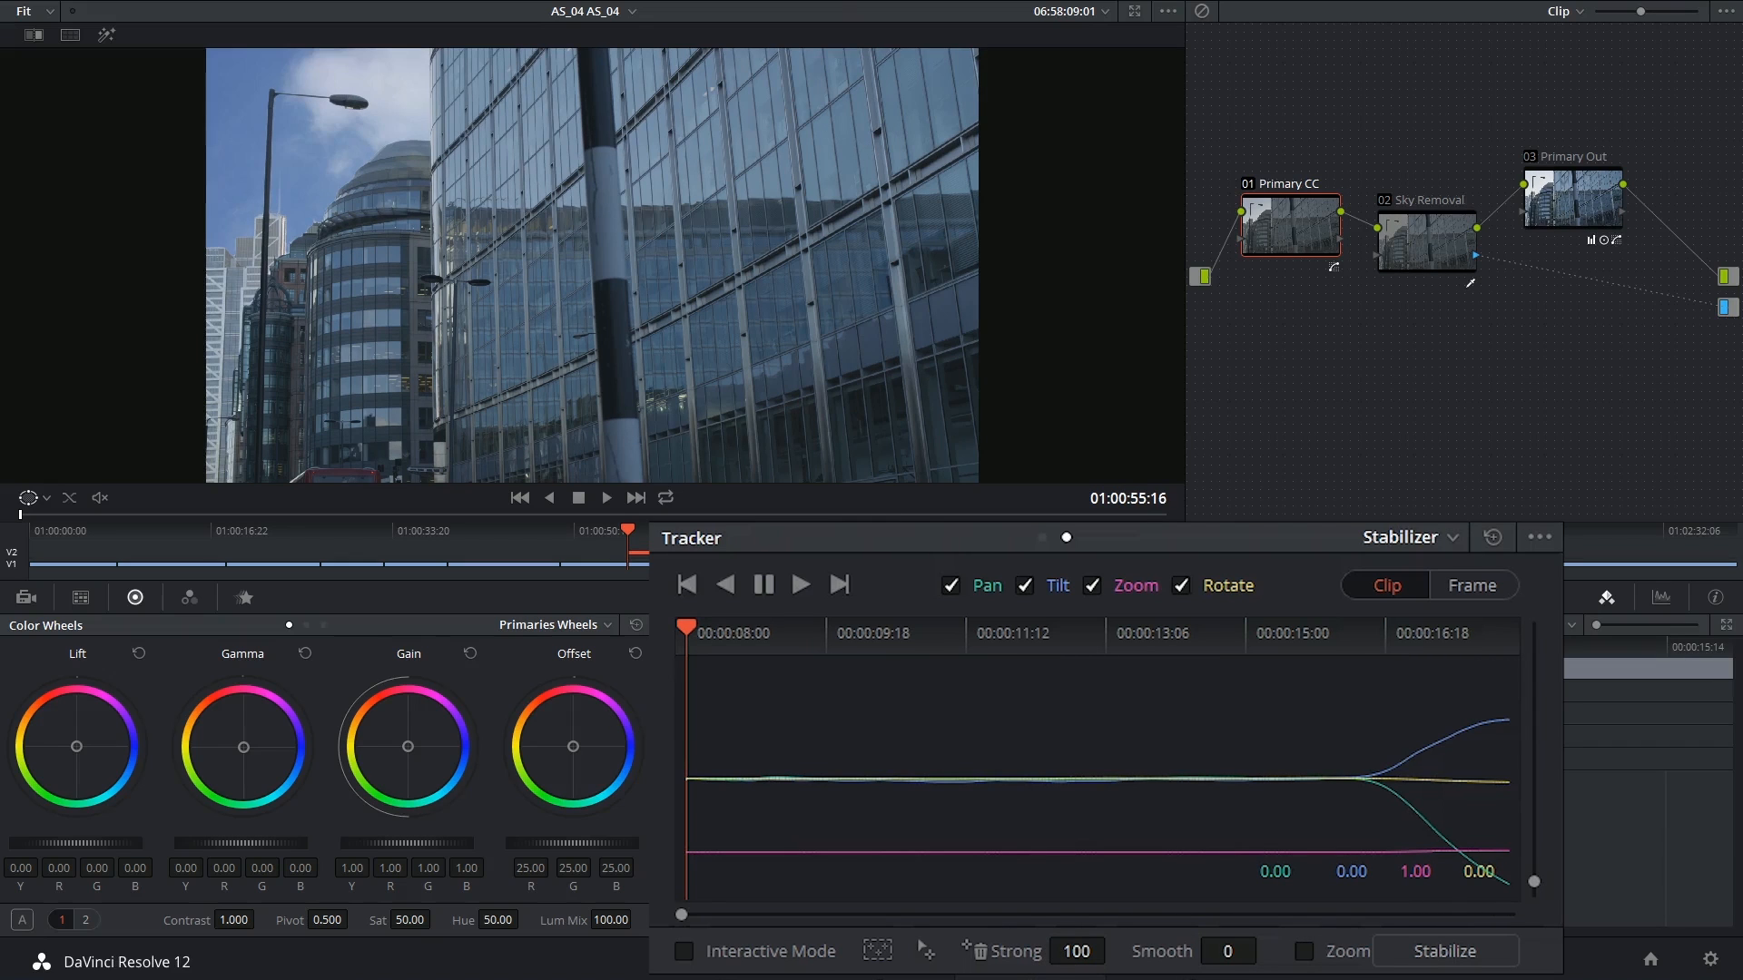
left_click(1539, 537)
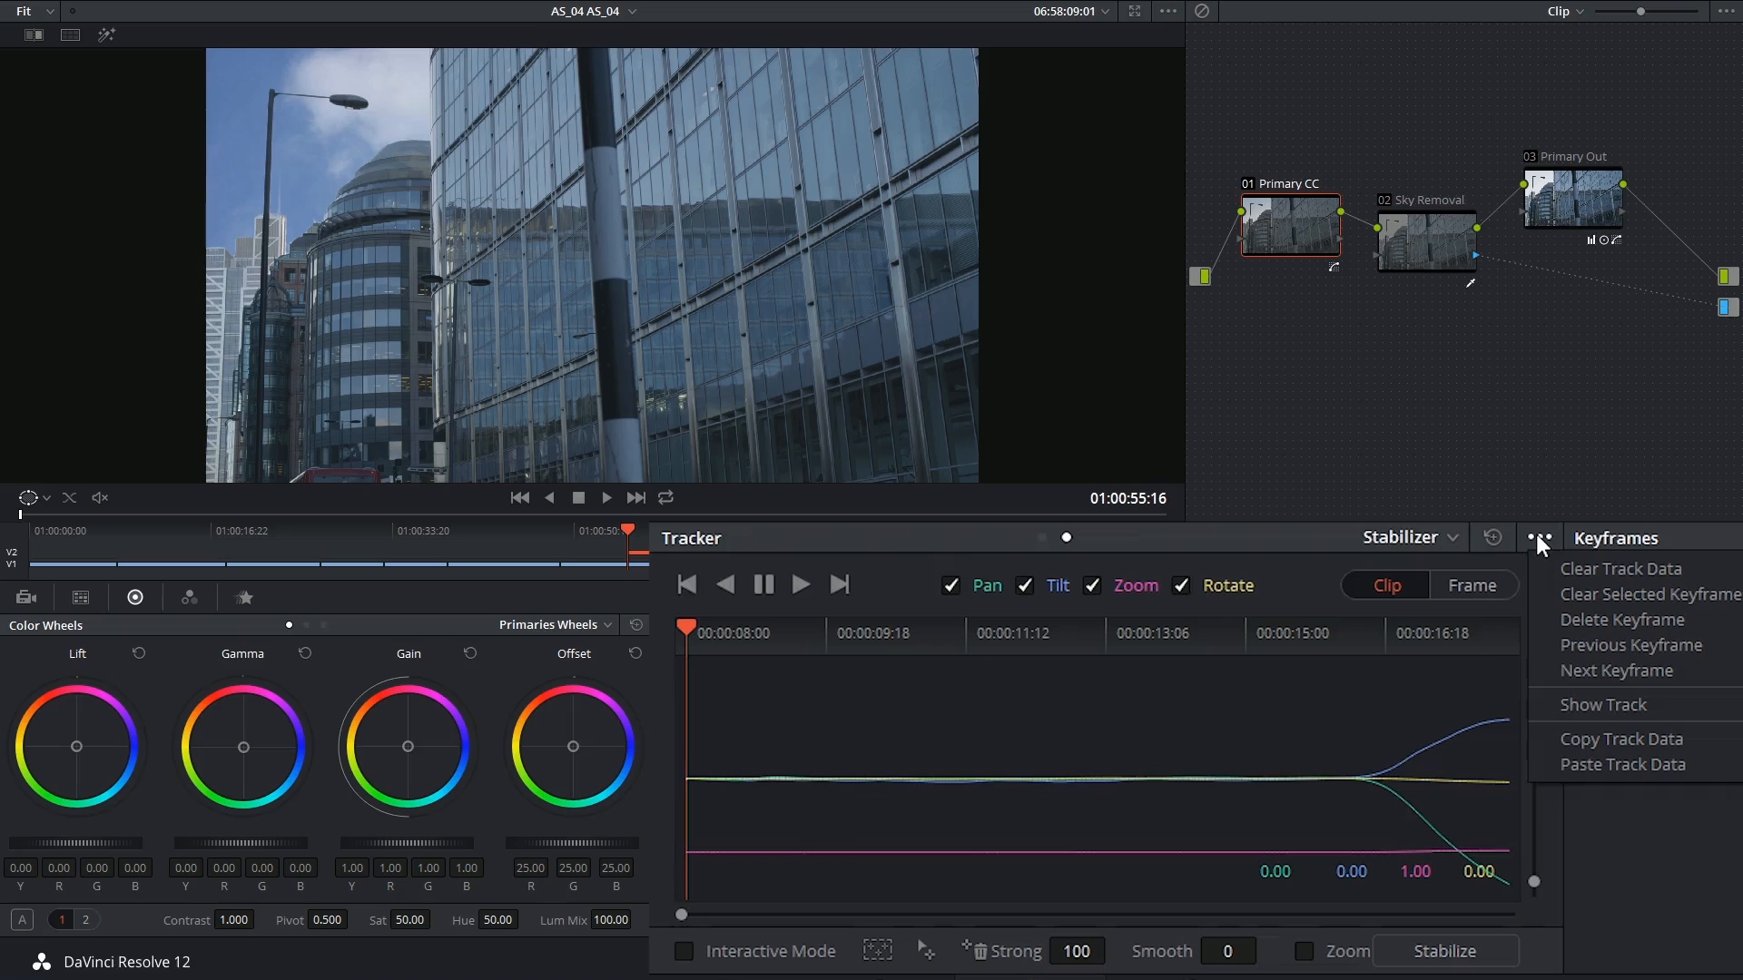
Copy the building's track data, paste it onto the sky clip, set Strong to -100 and stabilize
left_click(1603, 739)
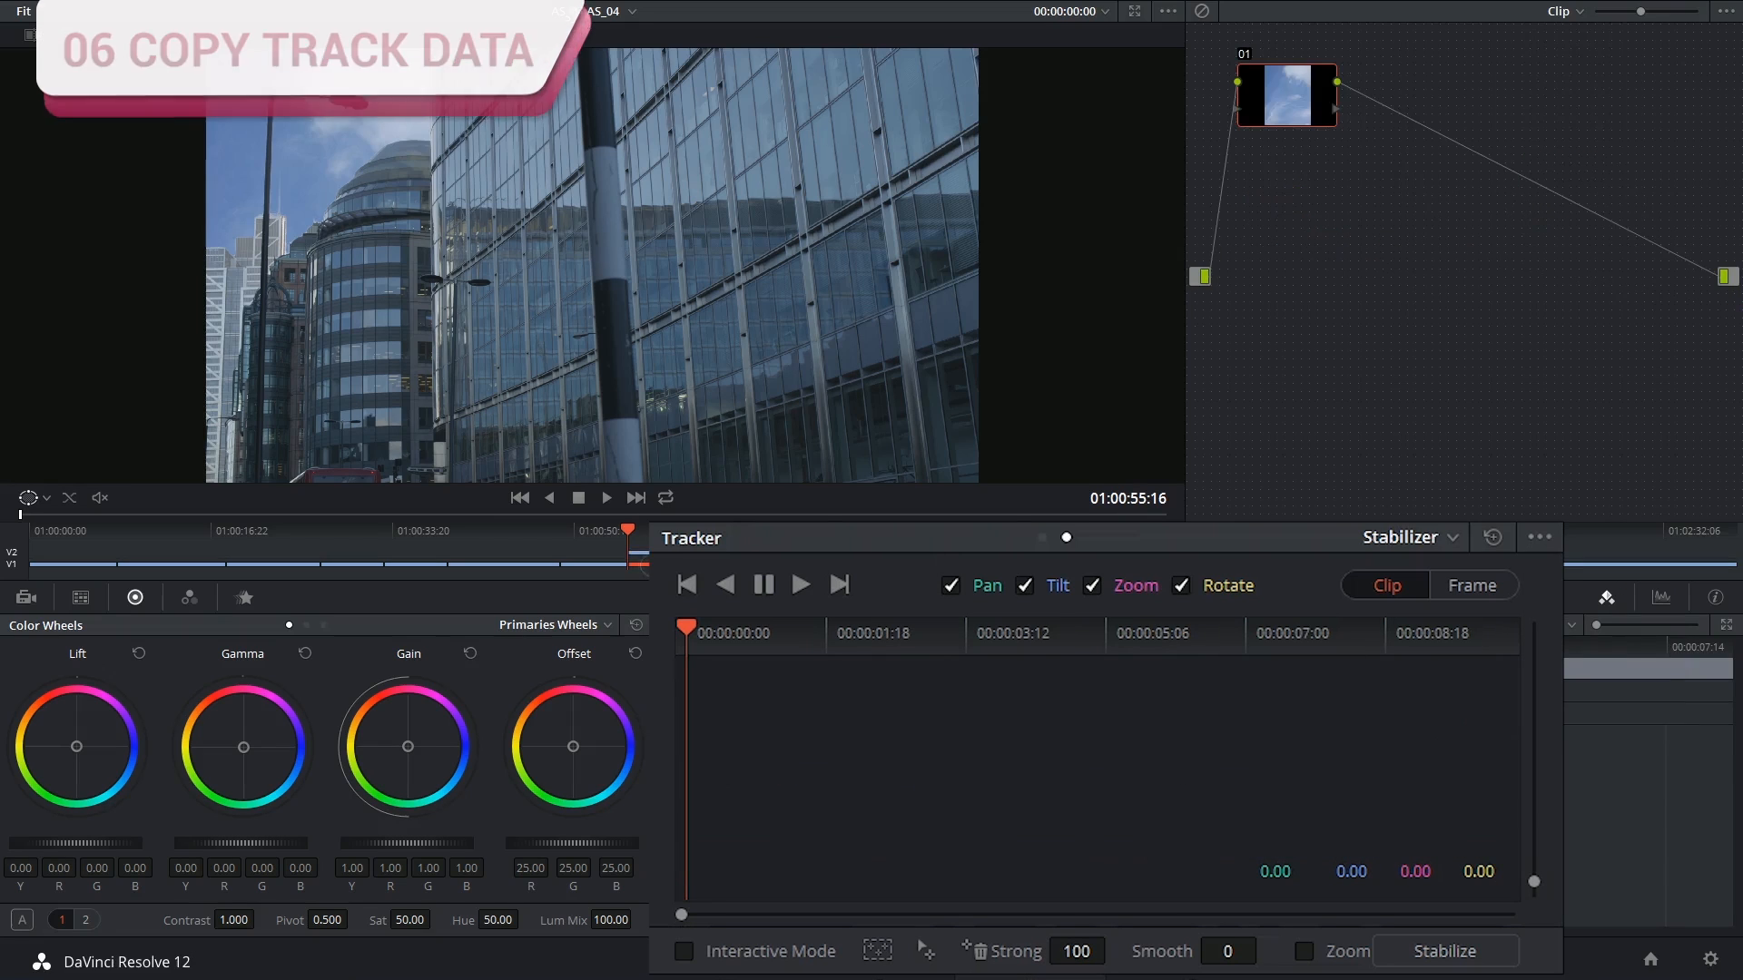
left_click_drag(1280, 111, 1318, 229)
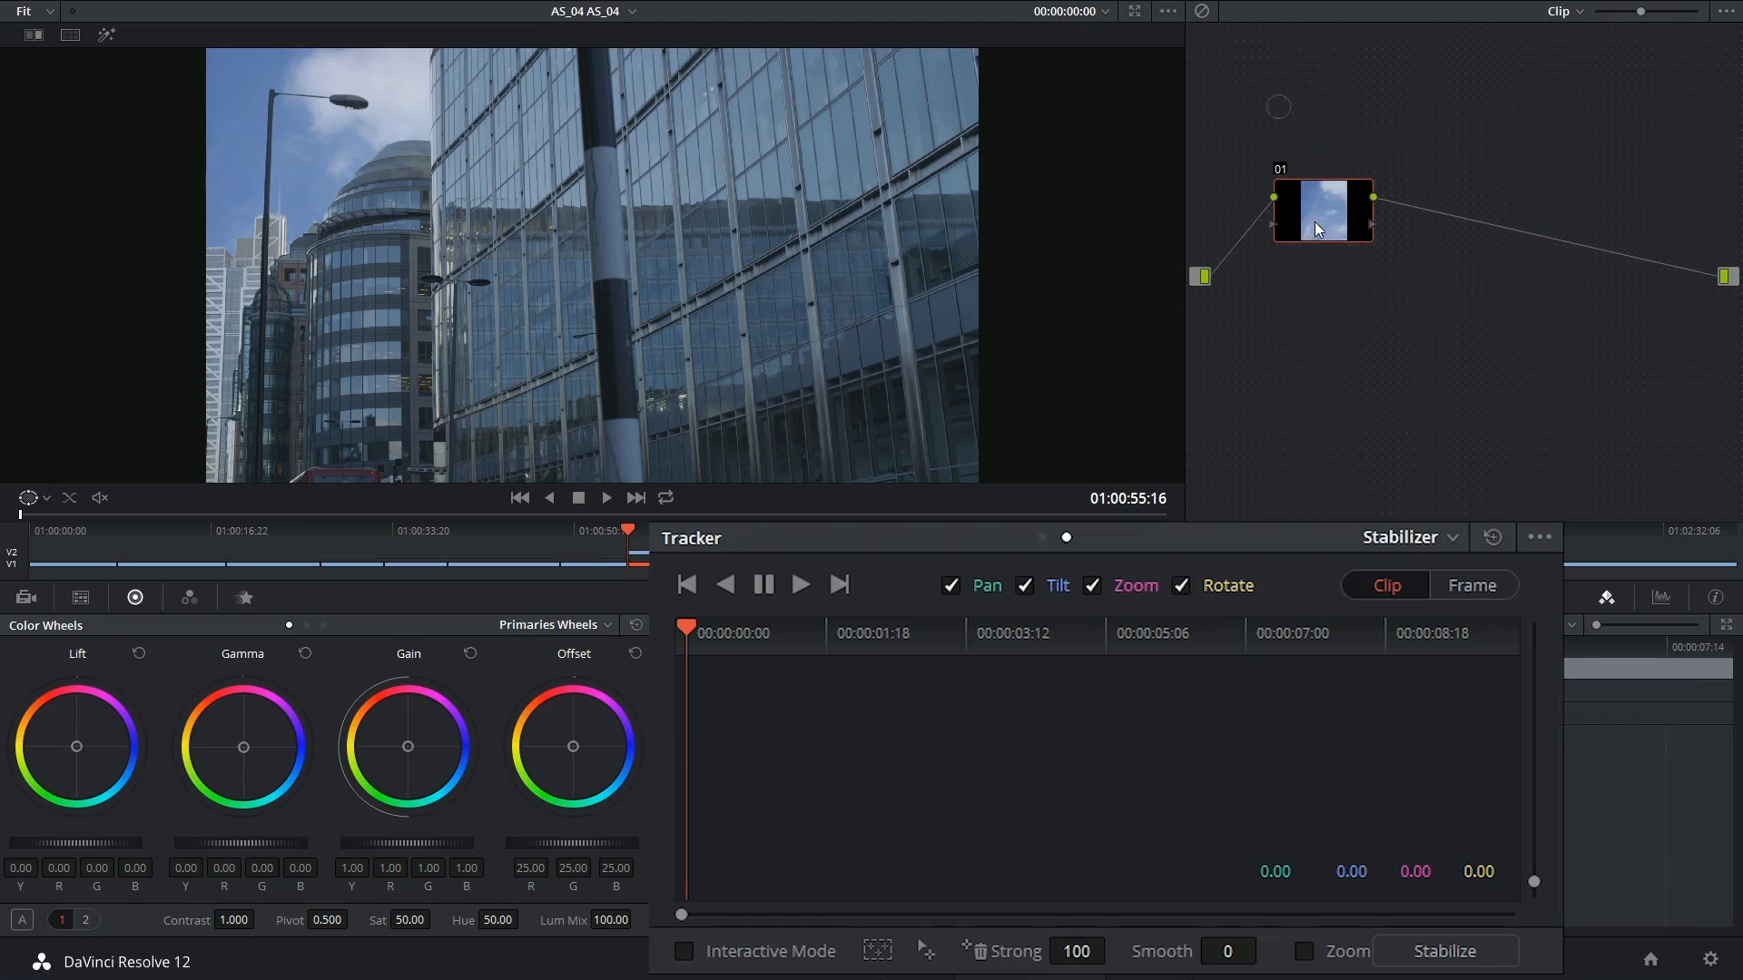
left_click(1540, 538)
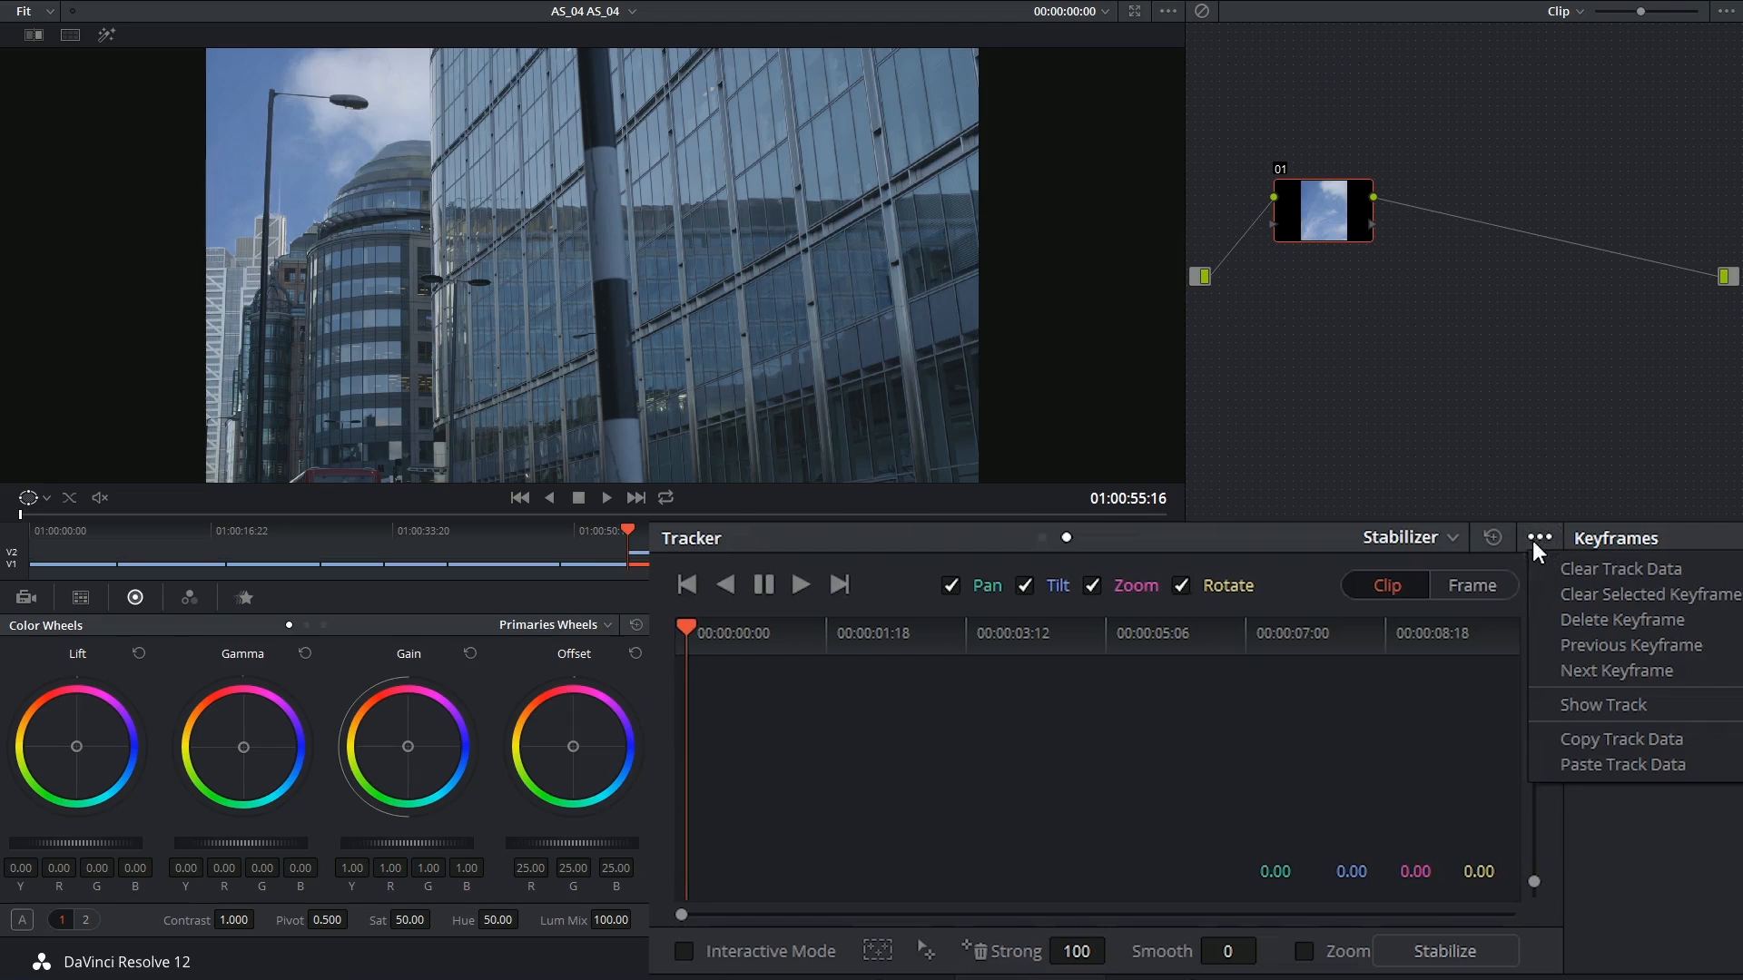
left_click(1596, 761)
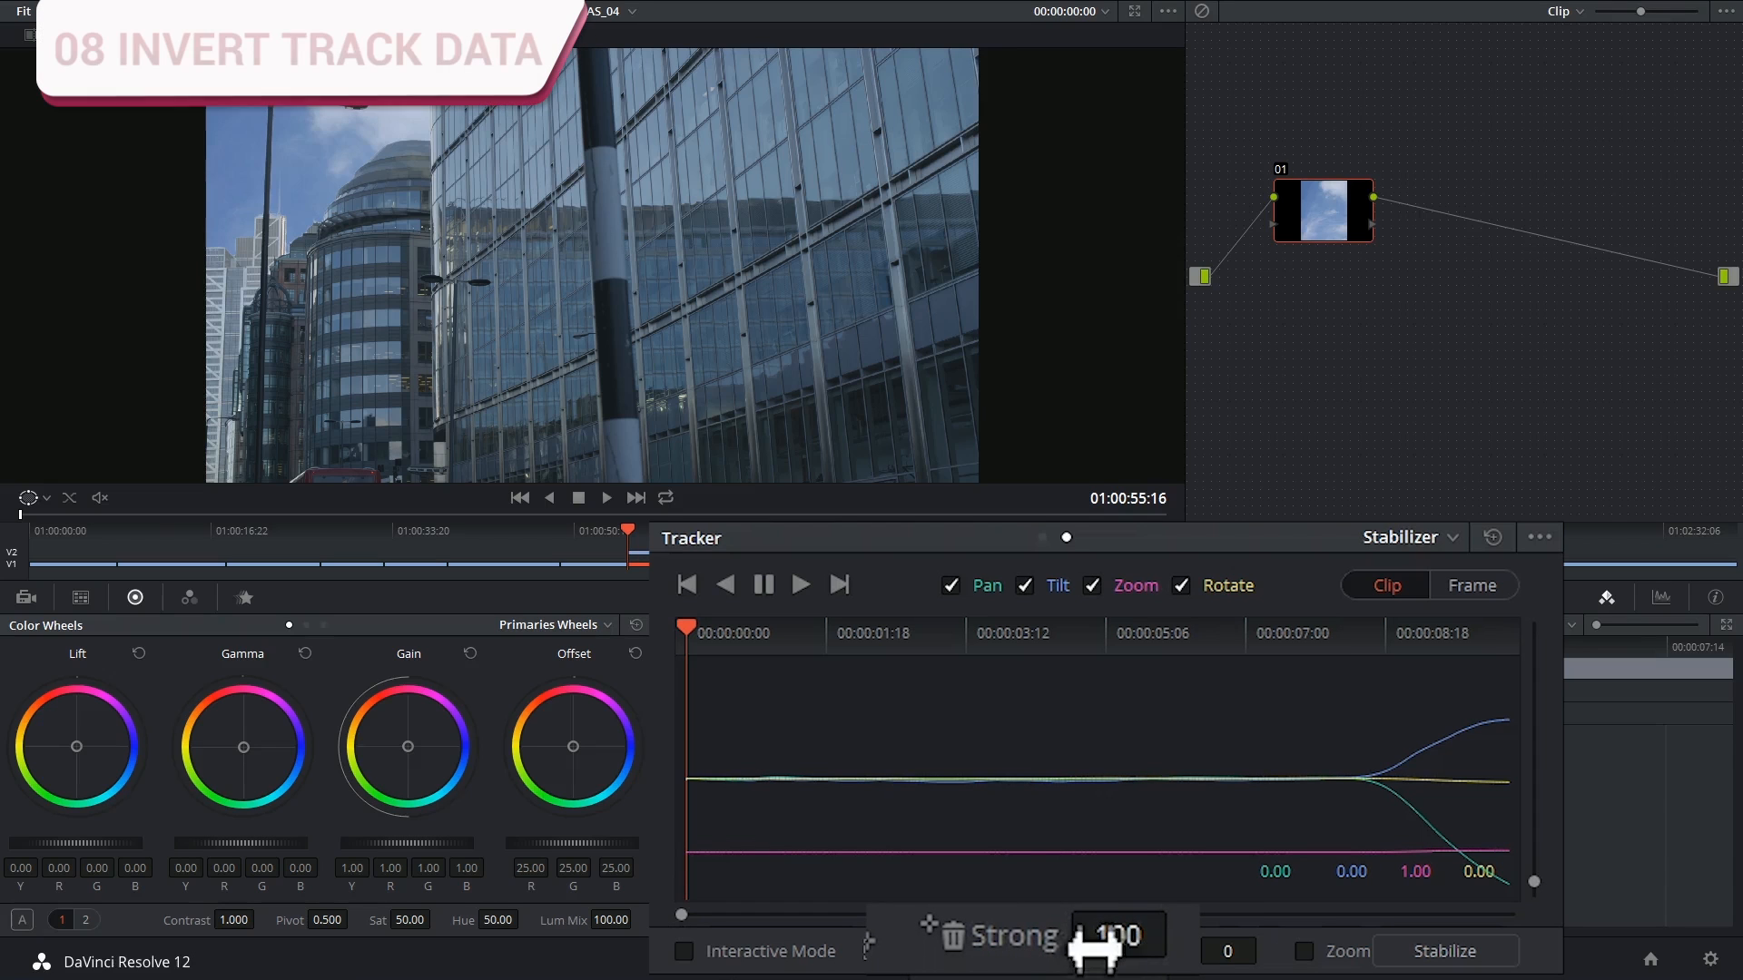
mouse_move(1119, 942)
left_mouse_down()
mouse_move(1089, 935)
mouse_move(1124, 969)
left_mouse_up()
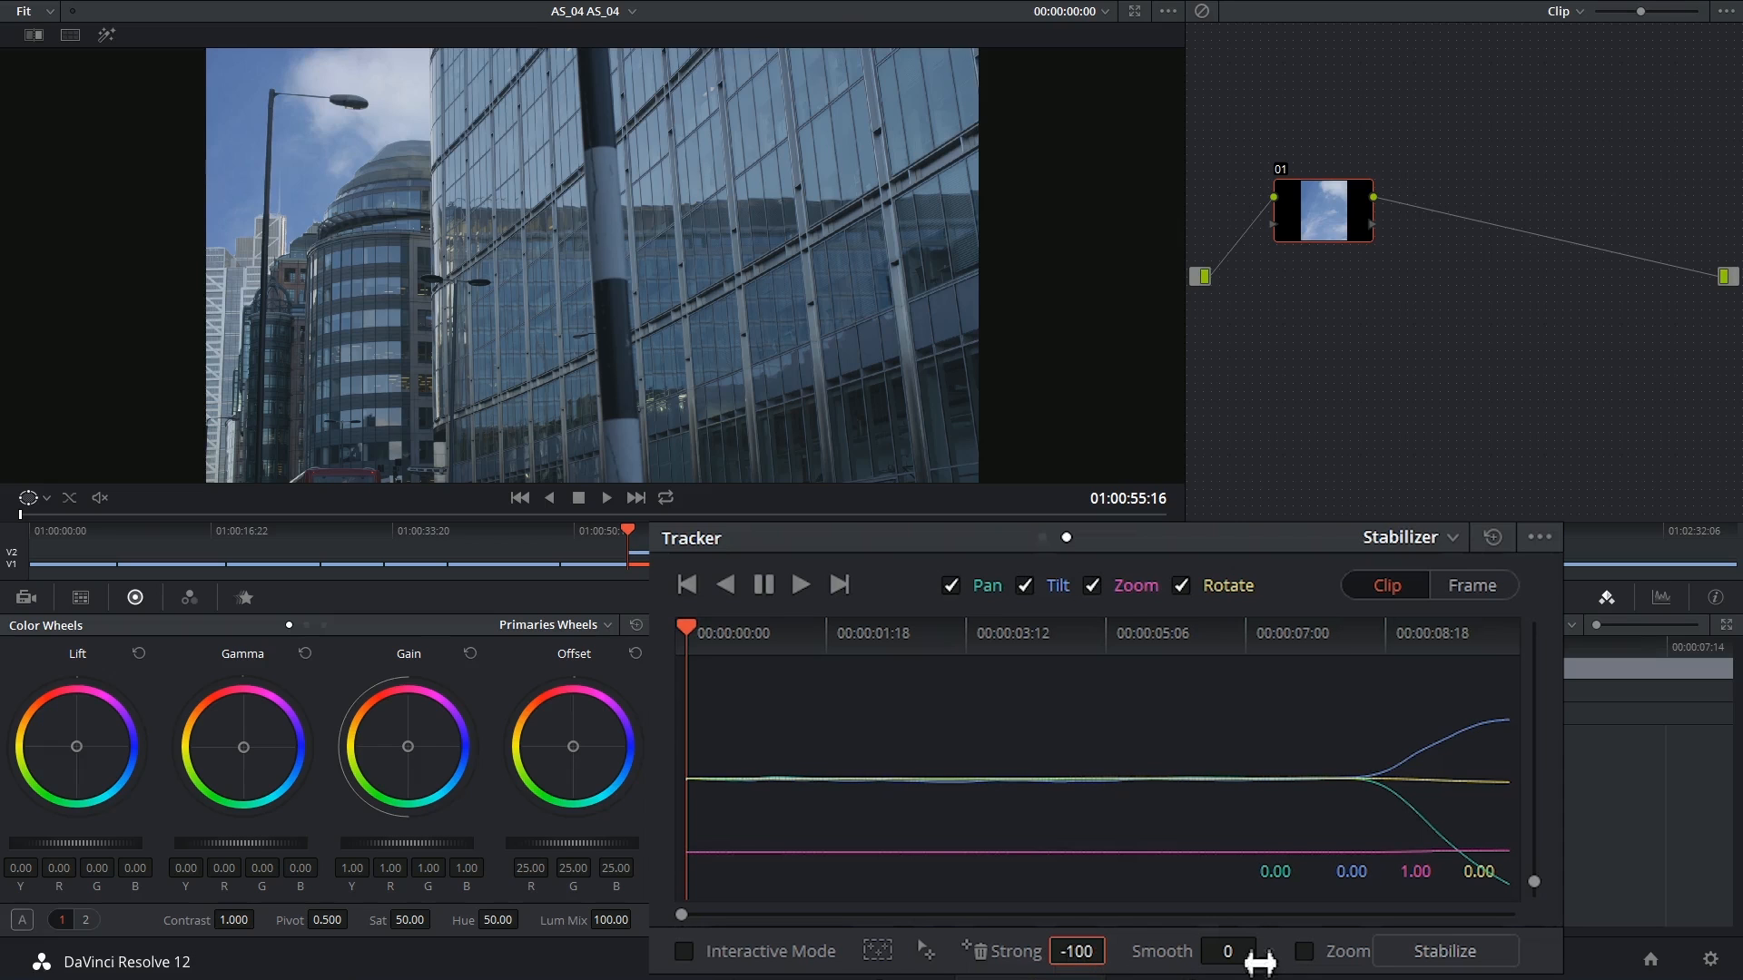
left_click(1466, 956)
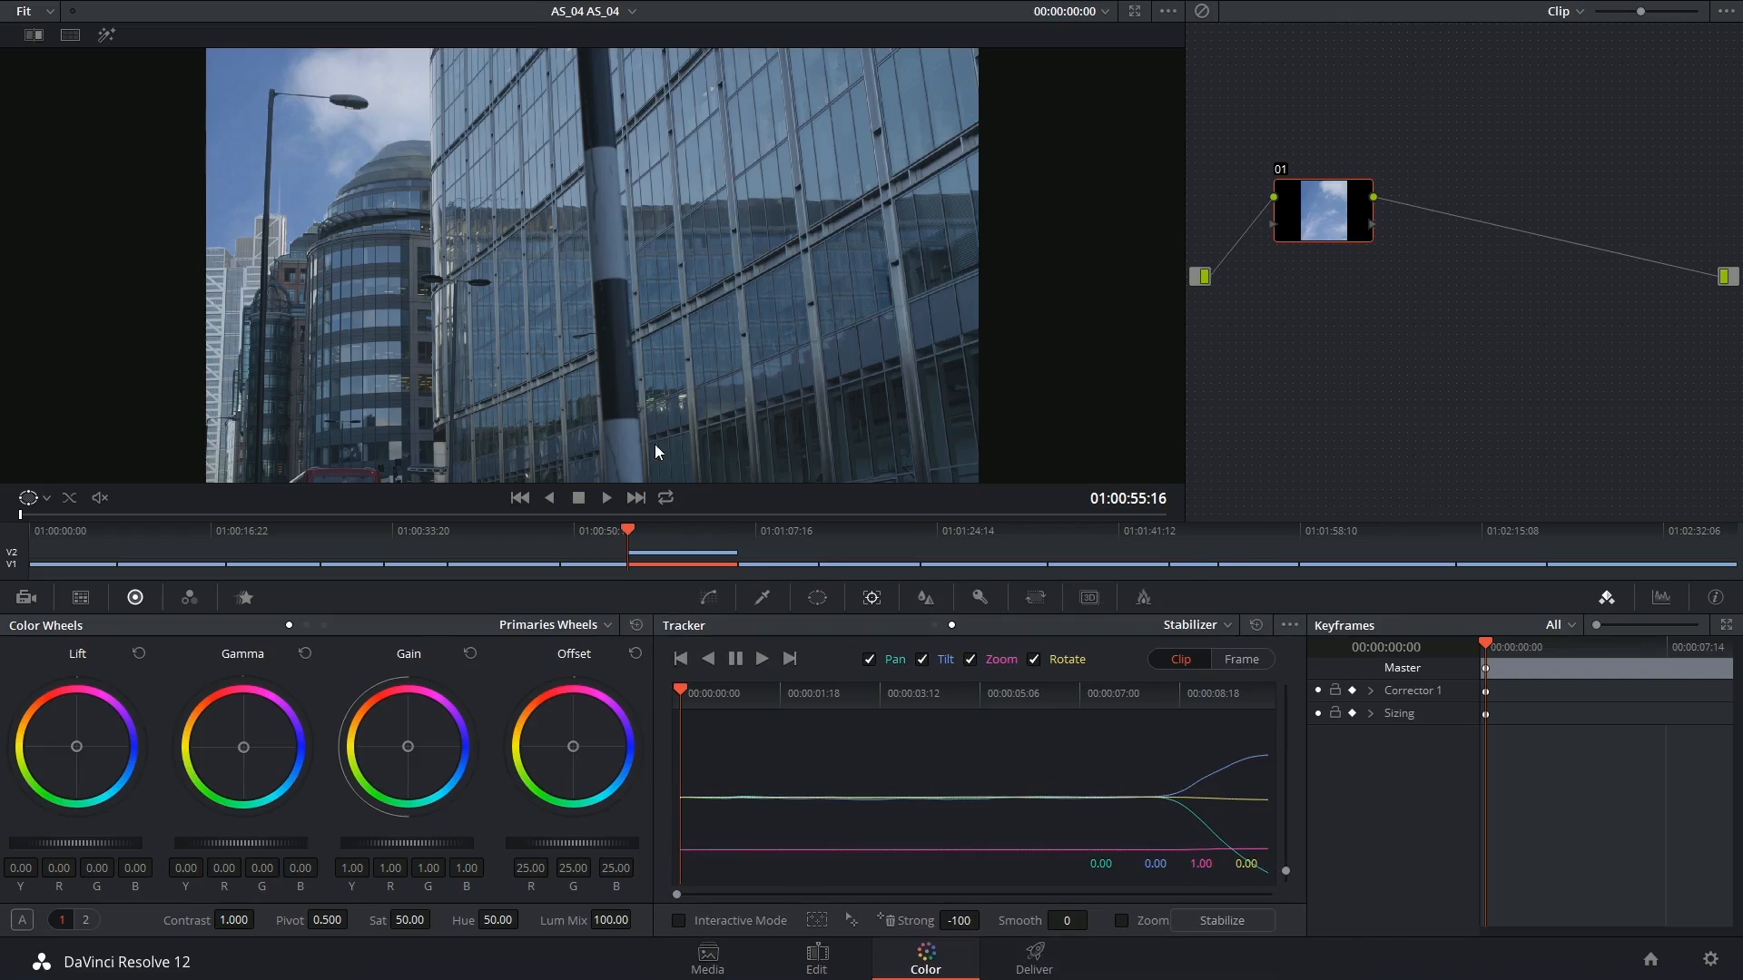
key("k")
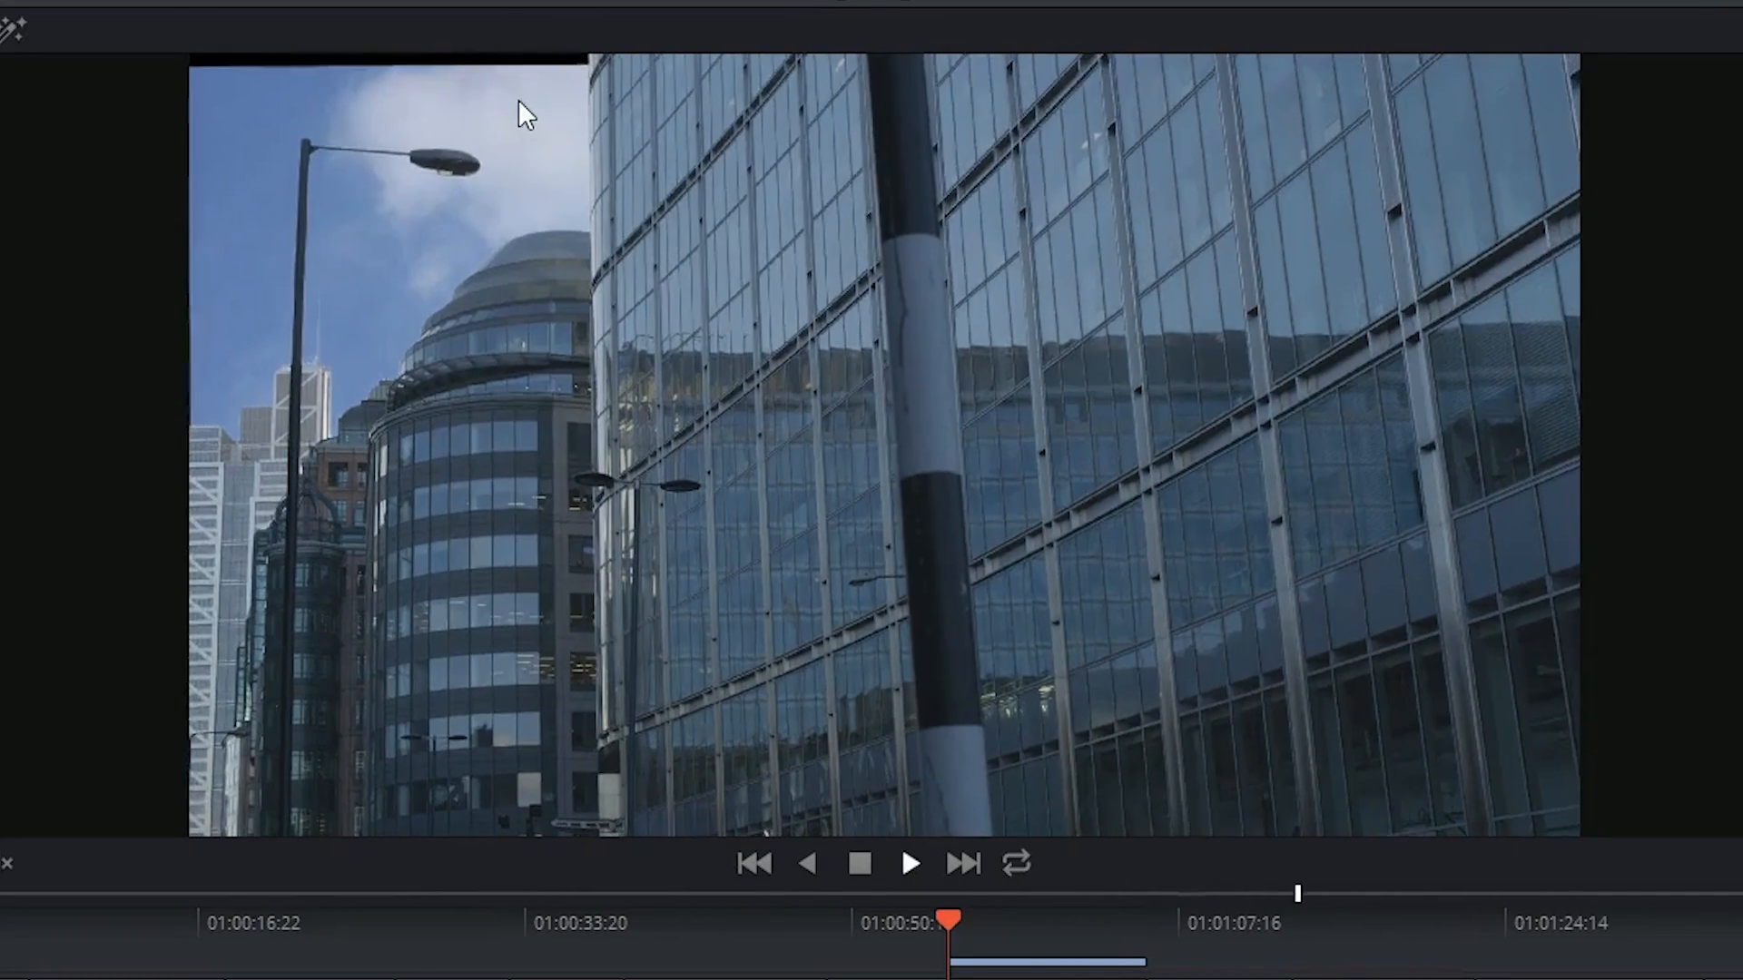
mouse_move(1080, 921)
left_mouse_down()
mouse_move(1001, 912)
mouse_move(1102, 932)
left_mouse_up()
left_click_drag(714, 536, 661, 531)
Set the sky clip's Input Sizing to Pan -44.5 and Tilt 83.5, then scrub to check
left_click(1037, 606)
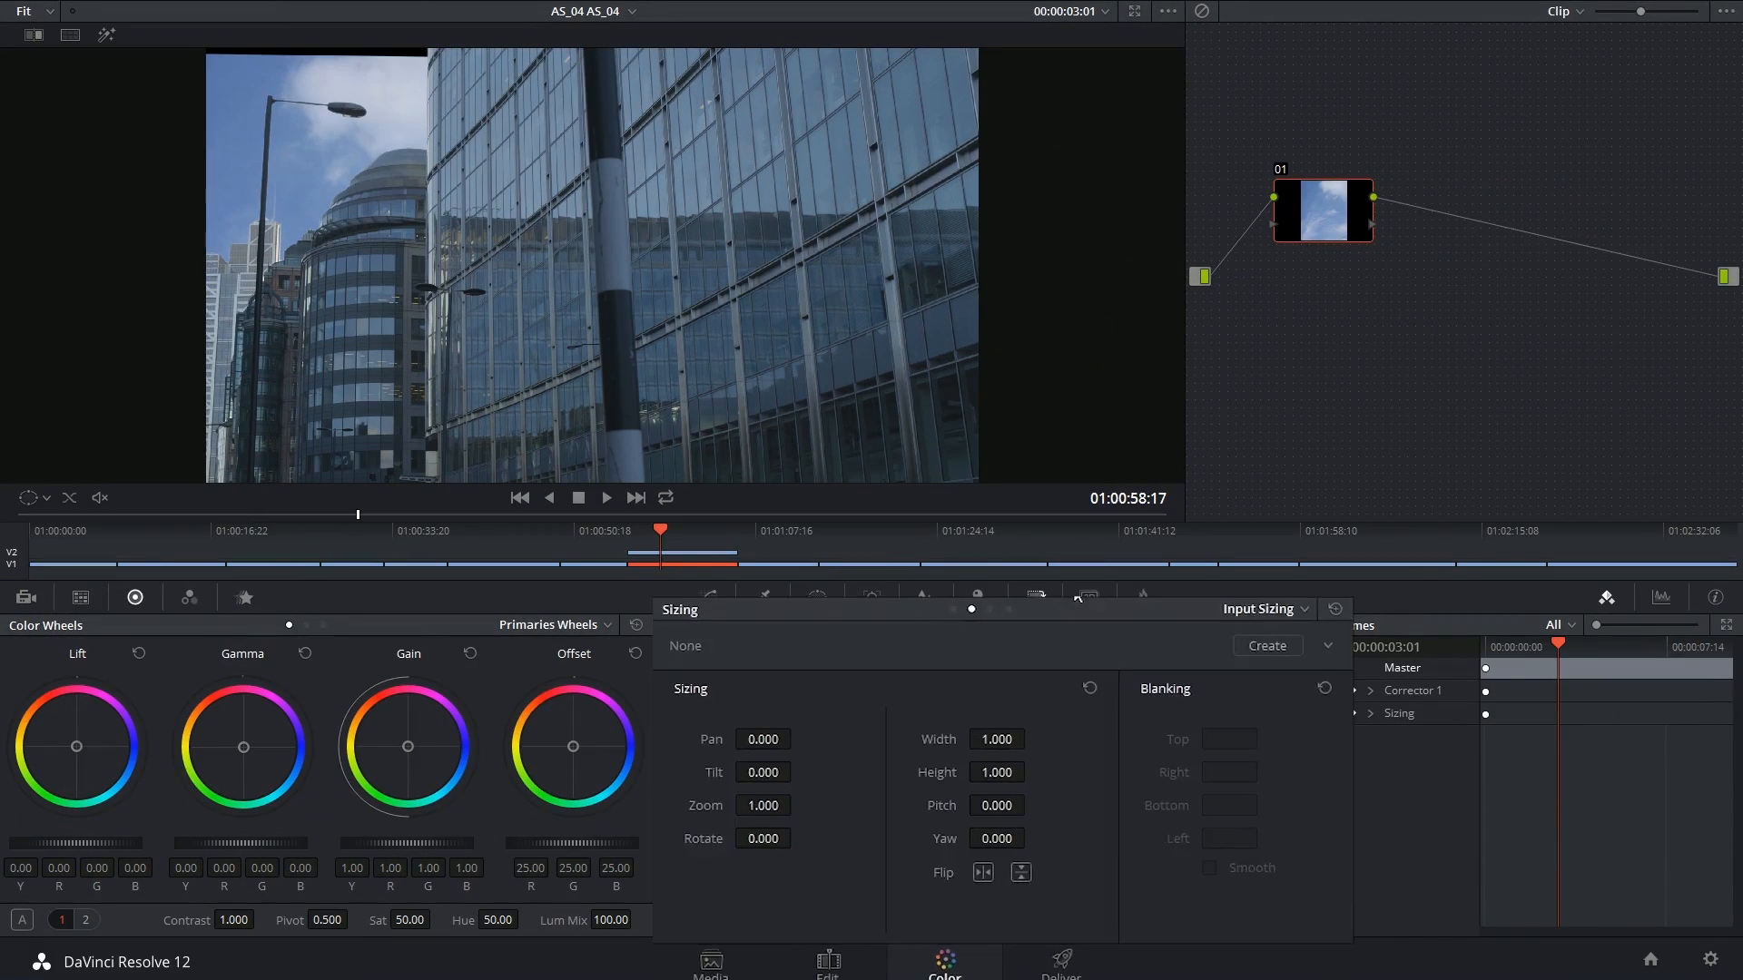
left_click_drag(795, 756, 837, 708)
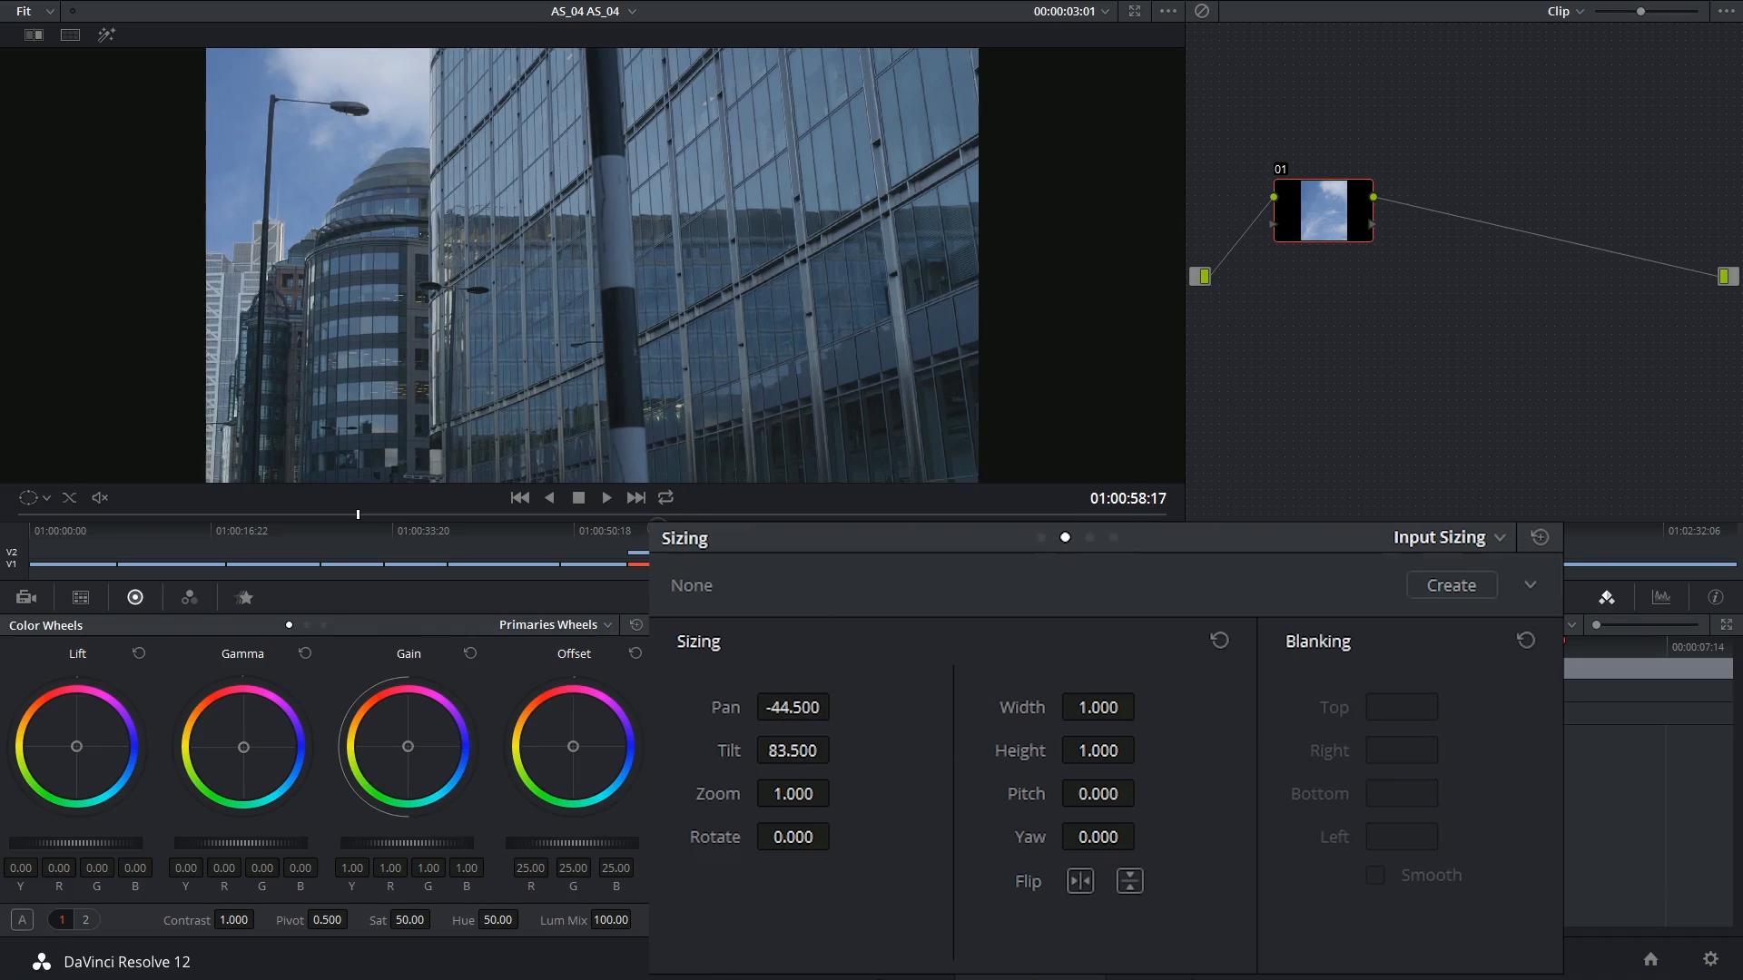
left_click(638, 533)
mouse_move(637, 532)
left_mouse_down()
mouse_move(699, 541)
mouse_move(641, 536)
mouse_move(664, 535)
left_mouse_up()
Merge the building shot and Sky_Match_Move into a compound clip named Match_Move, then return to Color
key("shift+4")
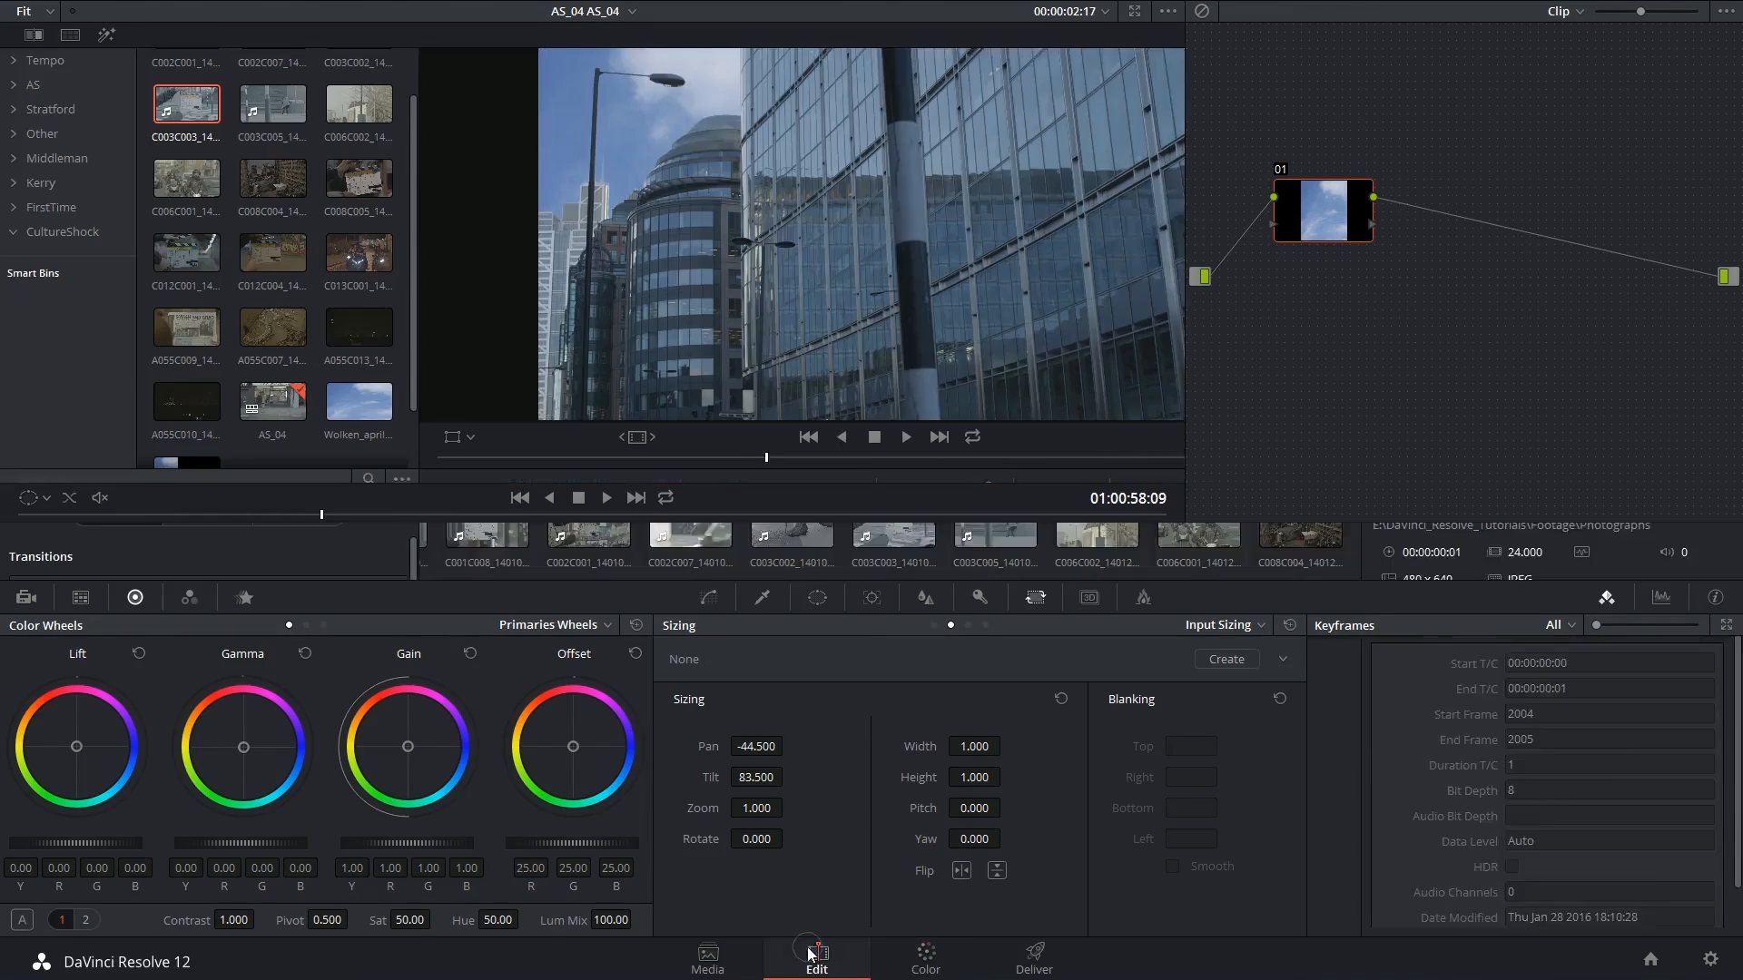
left_click(1202, 755, "ctrl")
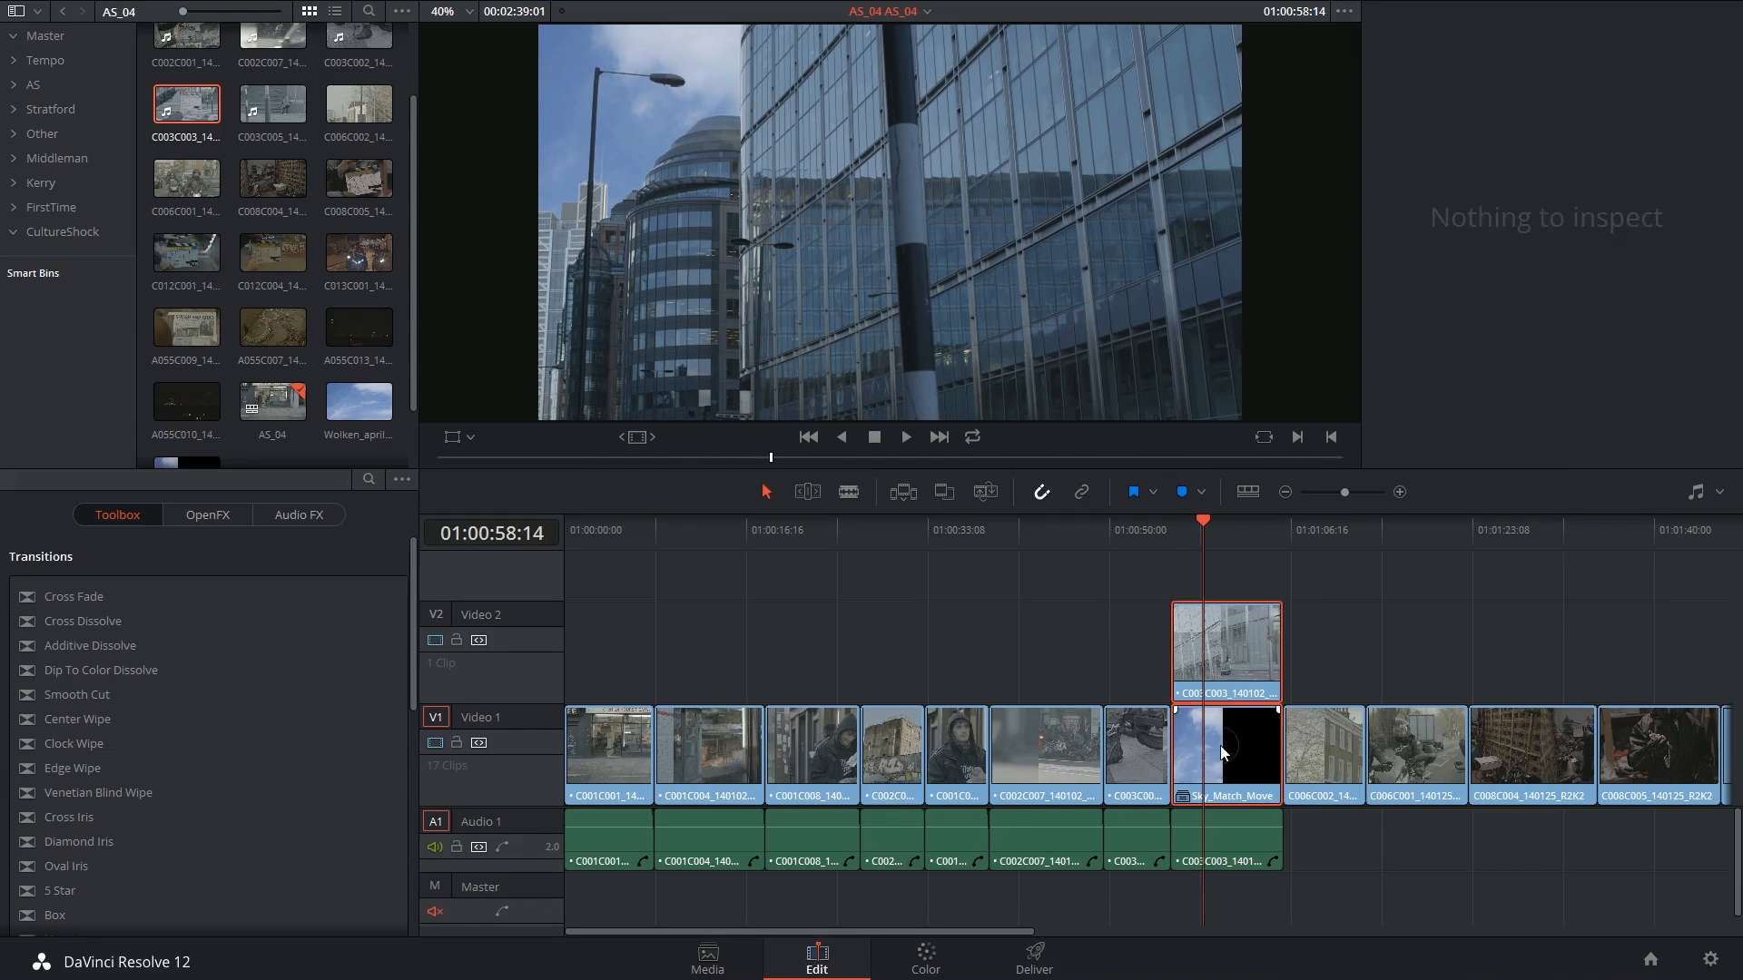
right_click(1221, 745)
left_click(1354, 242)
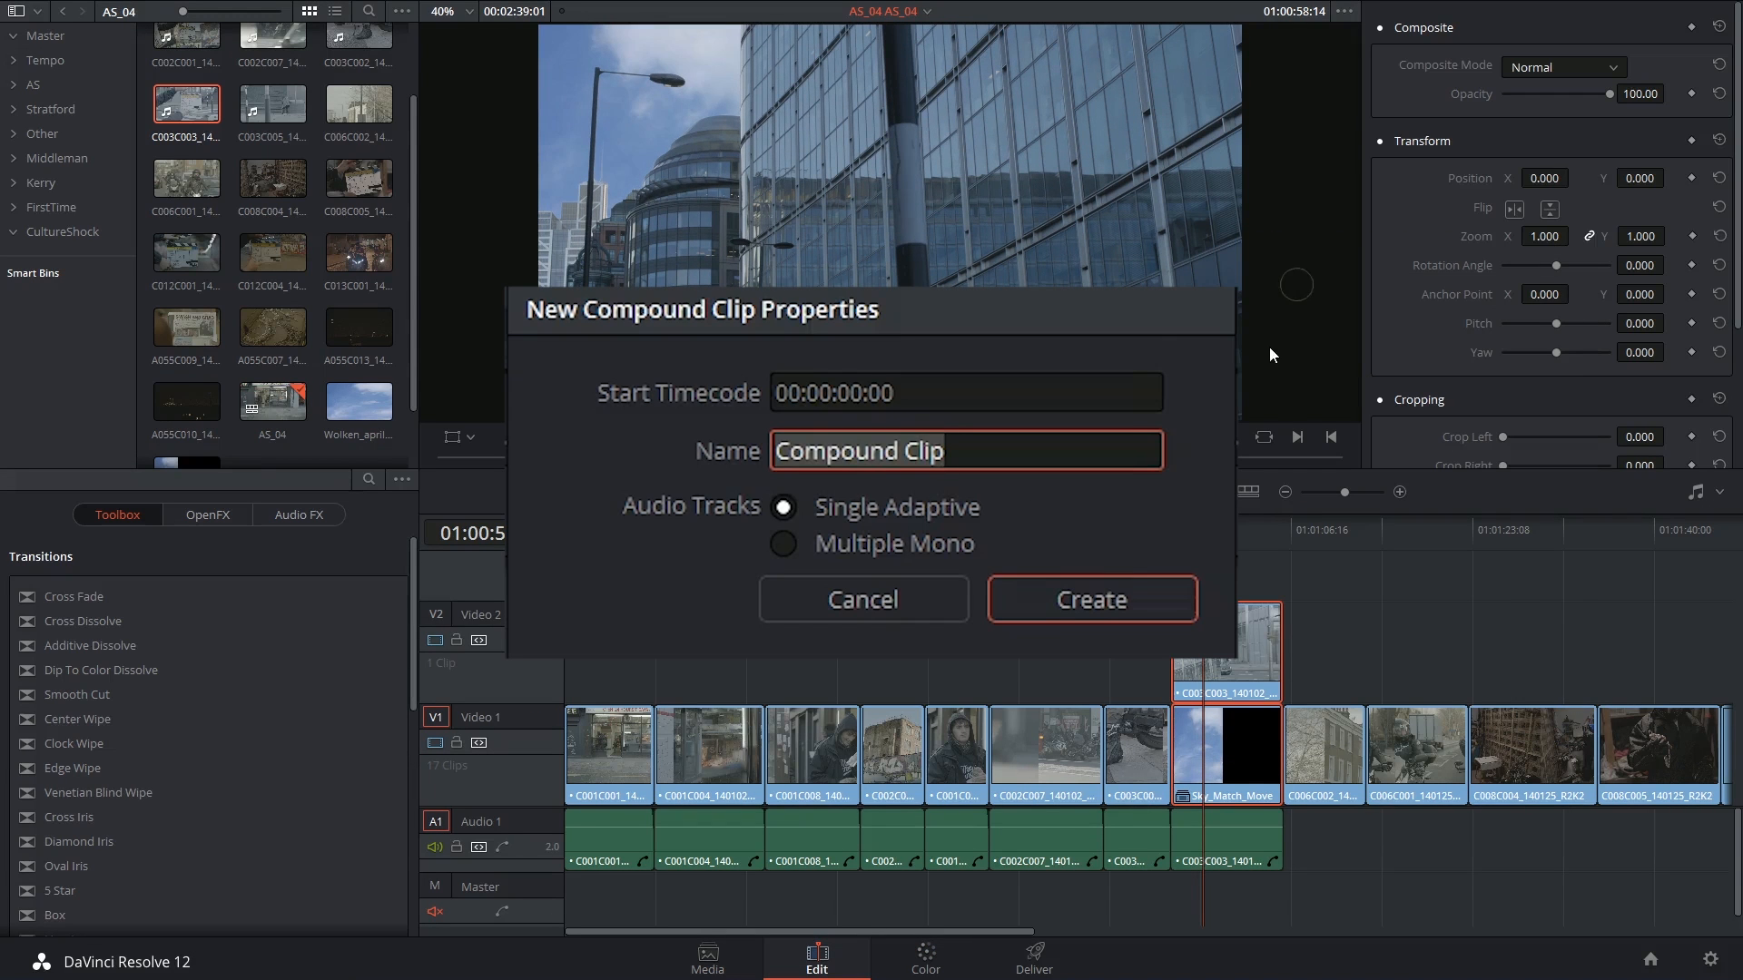
type("Match_Move")
key("Return")
key("shift+5")
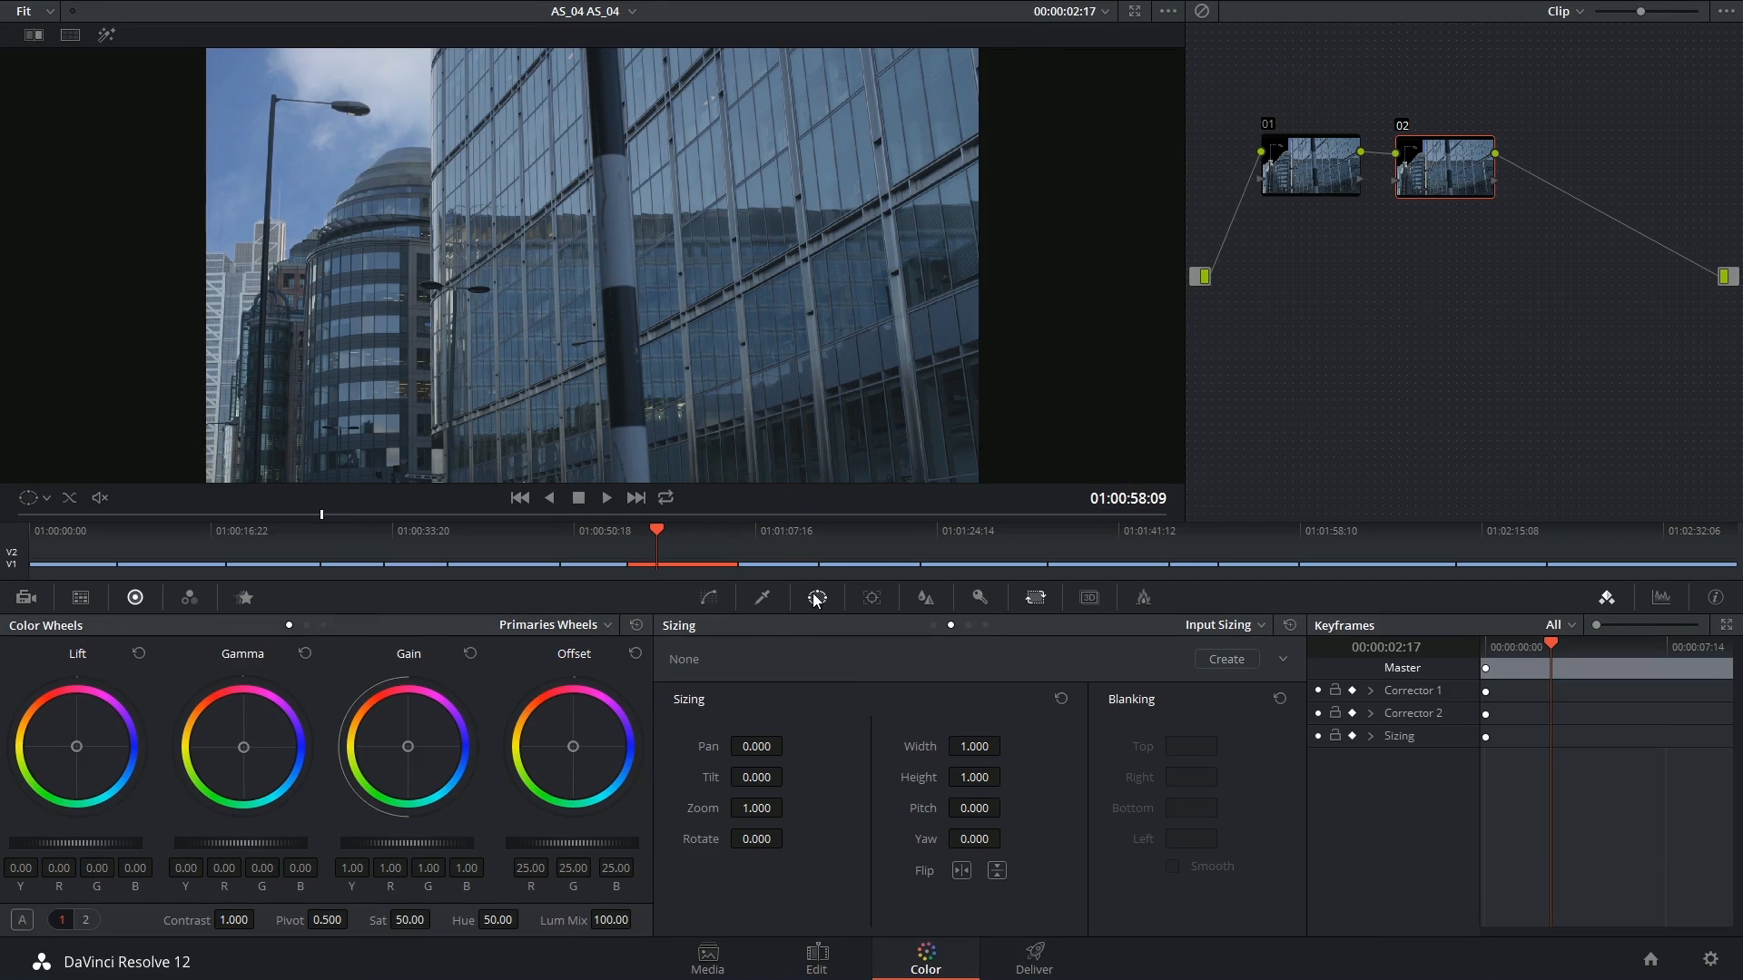
Give node 02 an S-curve, pulling the shadows down for a contrasty look
left_click(817, 597)
left_click(709, 598)
left_click_drag(786, 840, 779, 883)
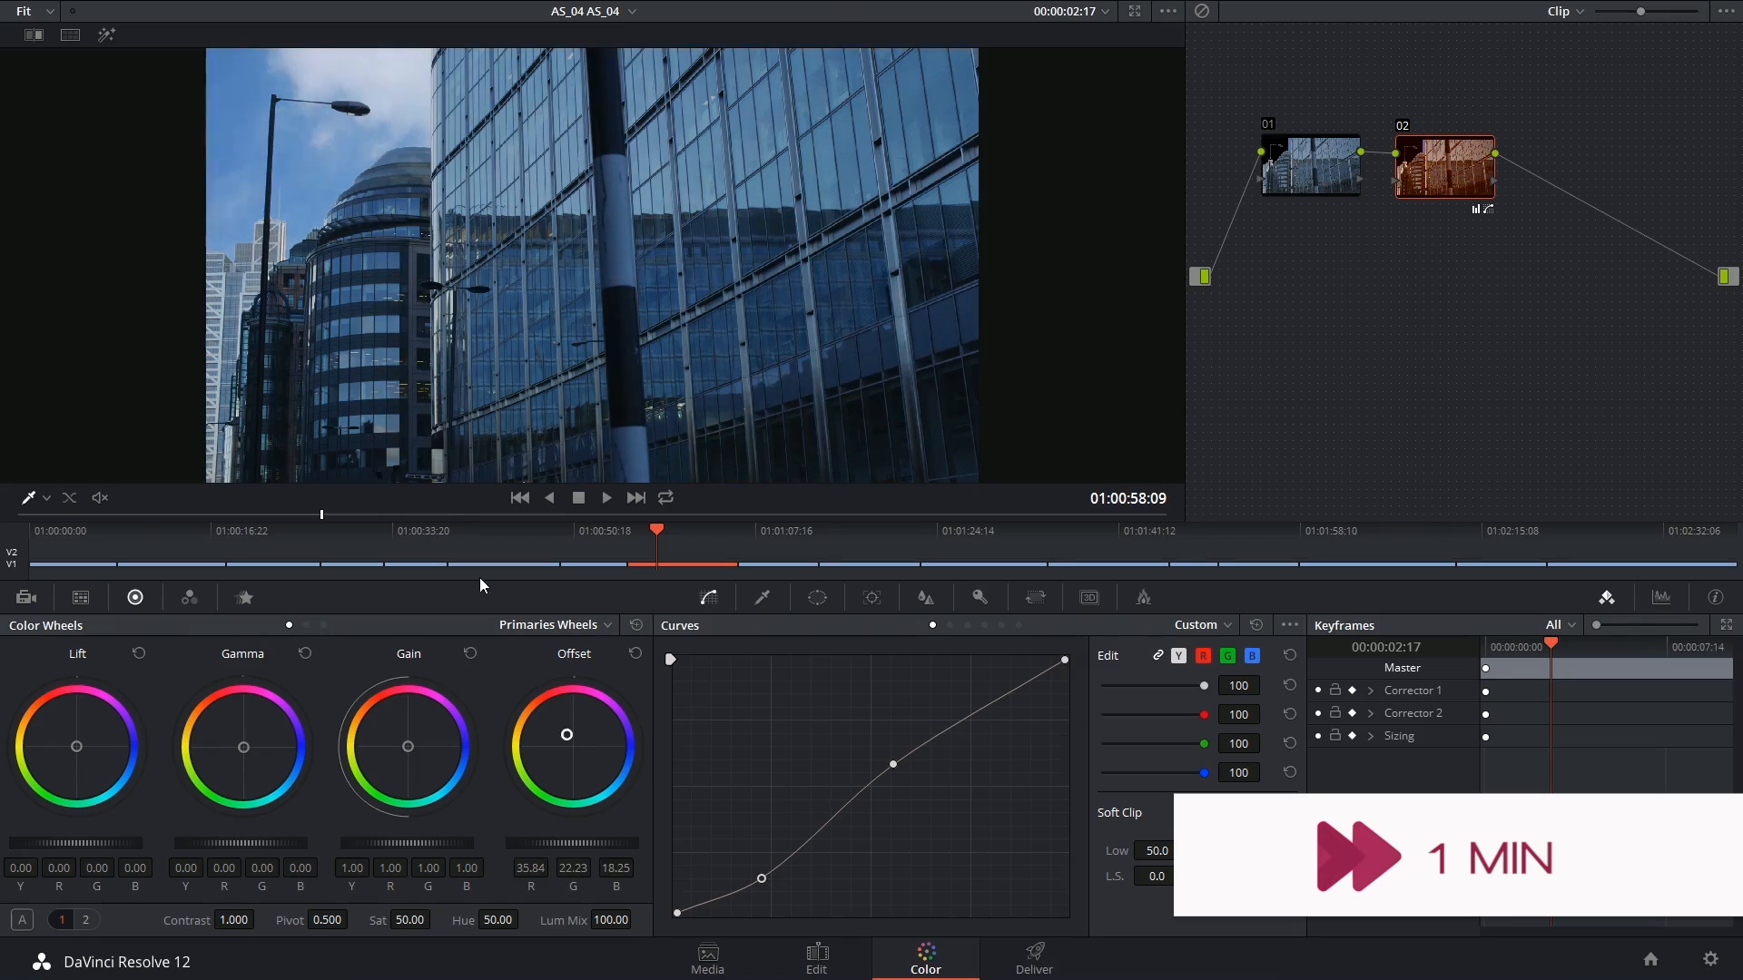
mouse_move(772, 849)
left_mouse_down()
mouse_move(750, 809)
mouse_move(805, 852)
left_mouse_up()
left_click_drag(894, 764, 877, 746)
left_click_drag(1445, 168, 1452, 168)
Add node 03 with an enlarged, inverted Circle window with wide softness over the frame edges
key("alt+s")
left_click(821, 604)
left_click(694, 756)
left_click_drag(697, 265, 989, 265)
left_click(1005, 756)
left_click(709, 597)
left_click_drag(672, 919, 751, 922)
Lower node 03's curve white point so the edges darken into a soft vignette
left_click(818, 598)
left_click_drag(1059, 265, 1101, 266)
left_click_drag(243, 747, 245, 748)
left_click(709, 597)
left_click_drag(1069, 656, 1065, 729)
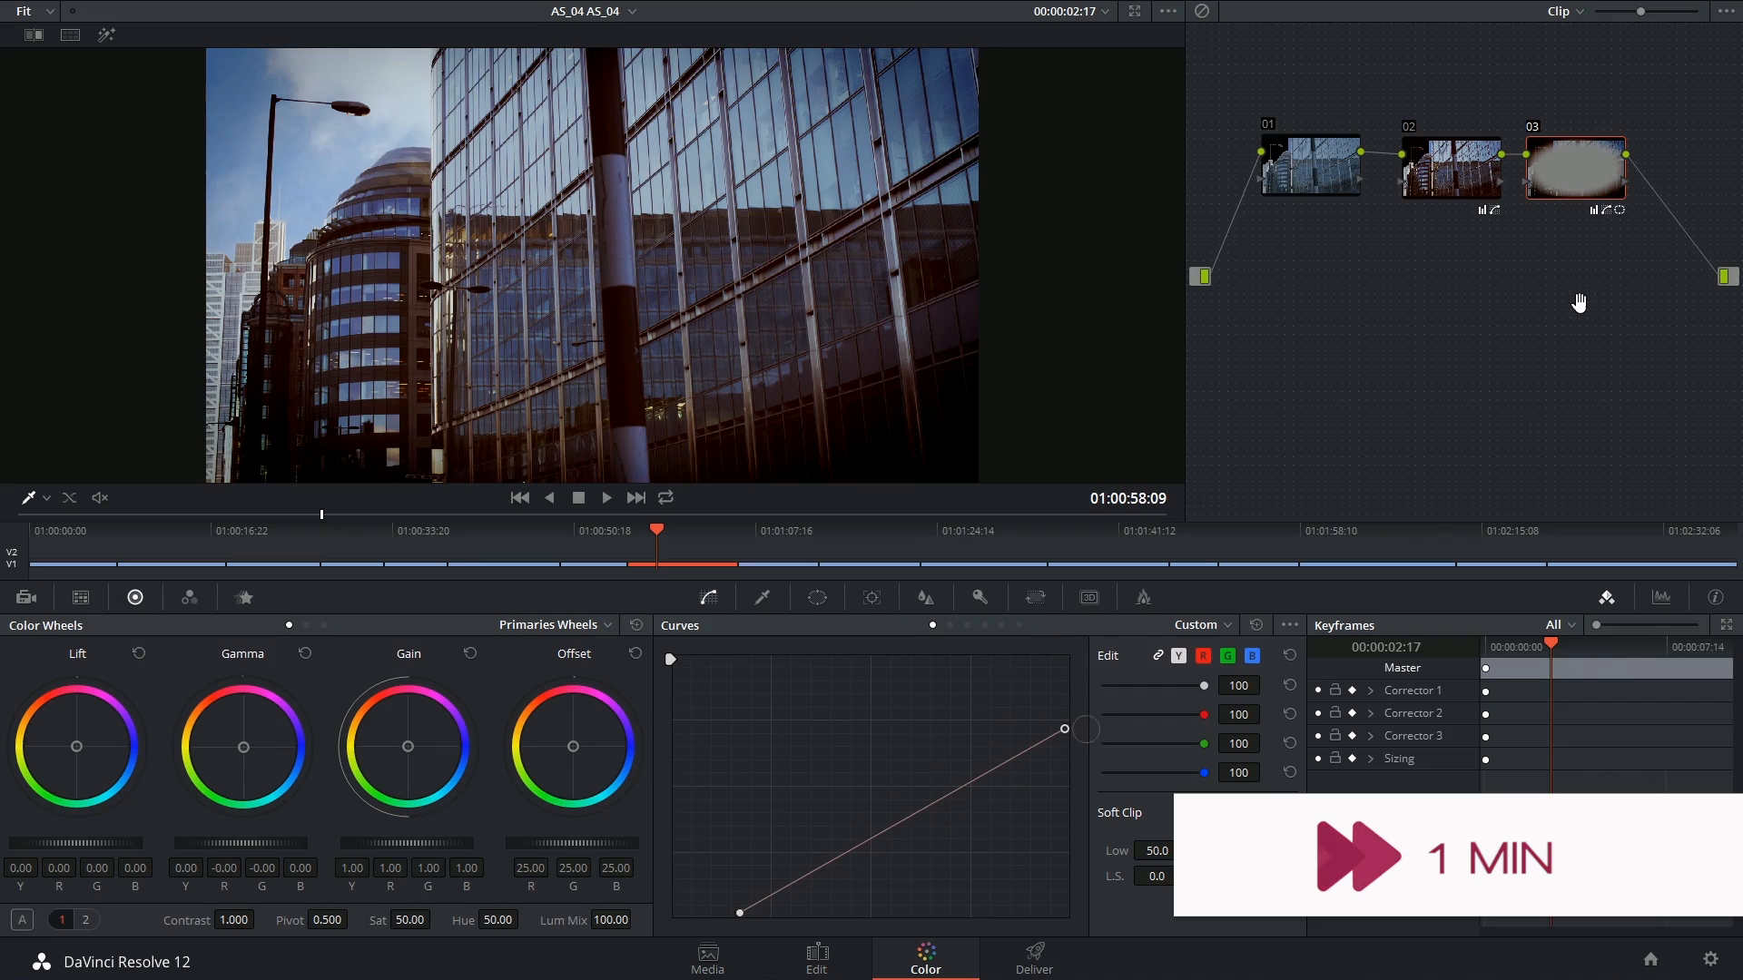
left_click_drag(657, 531, 666, 537)
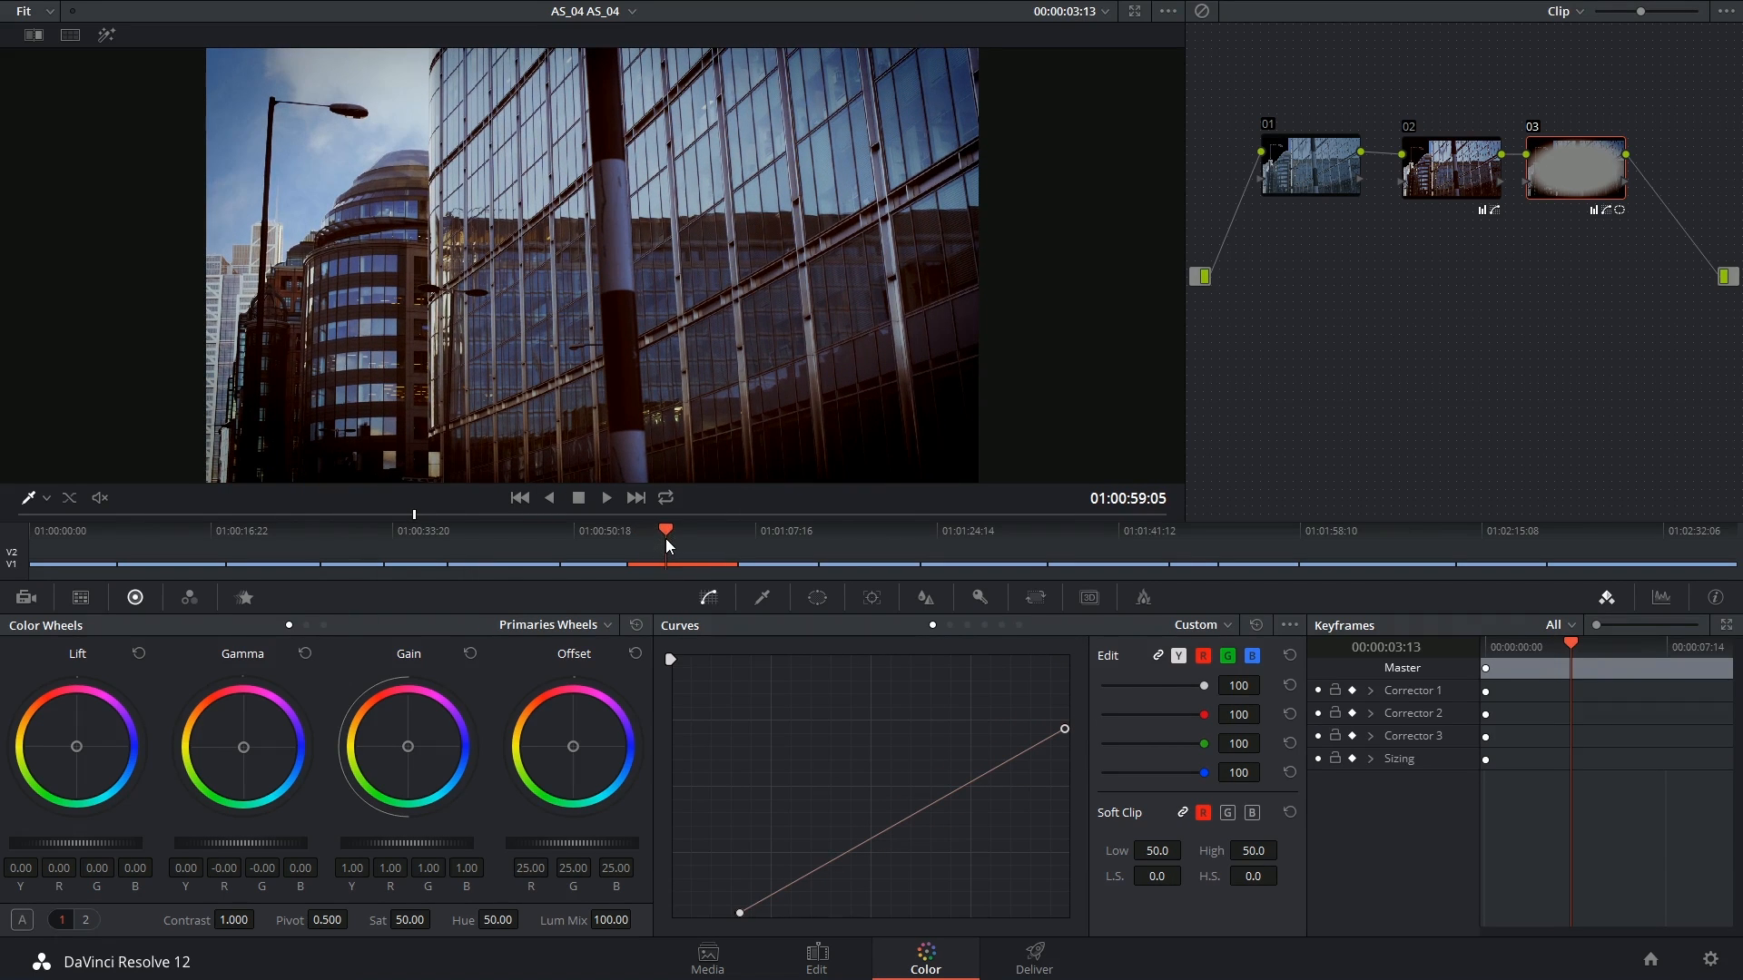